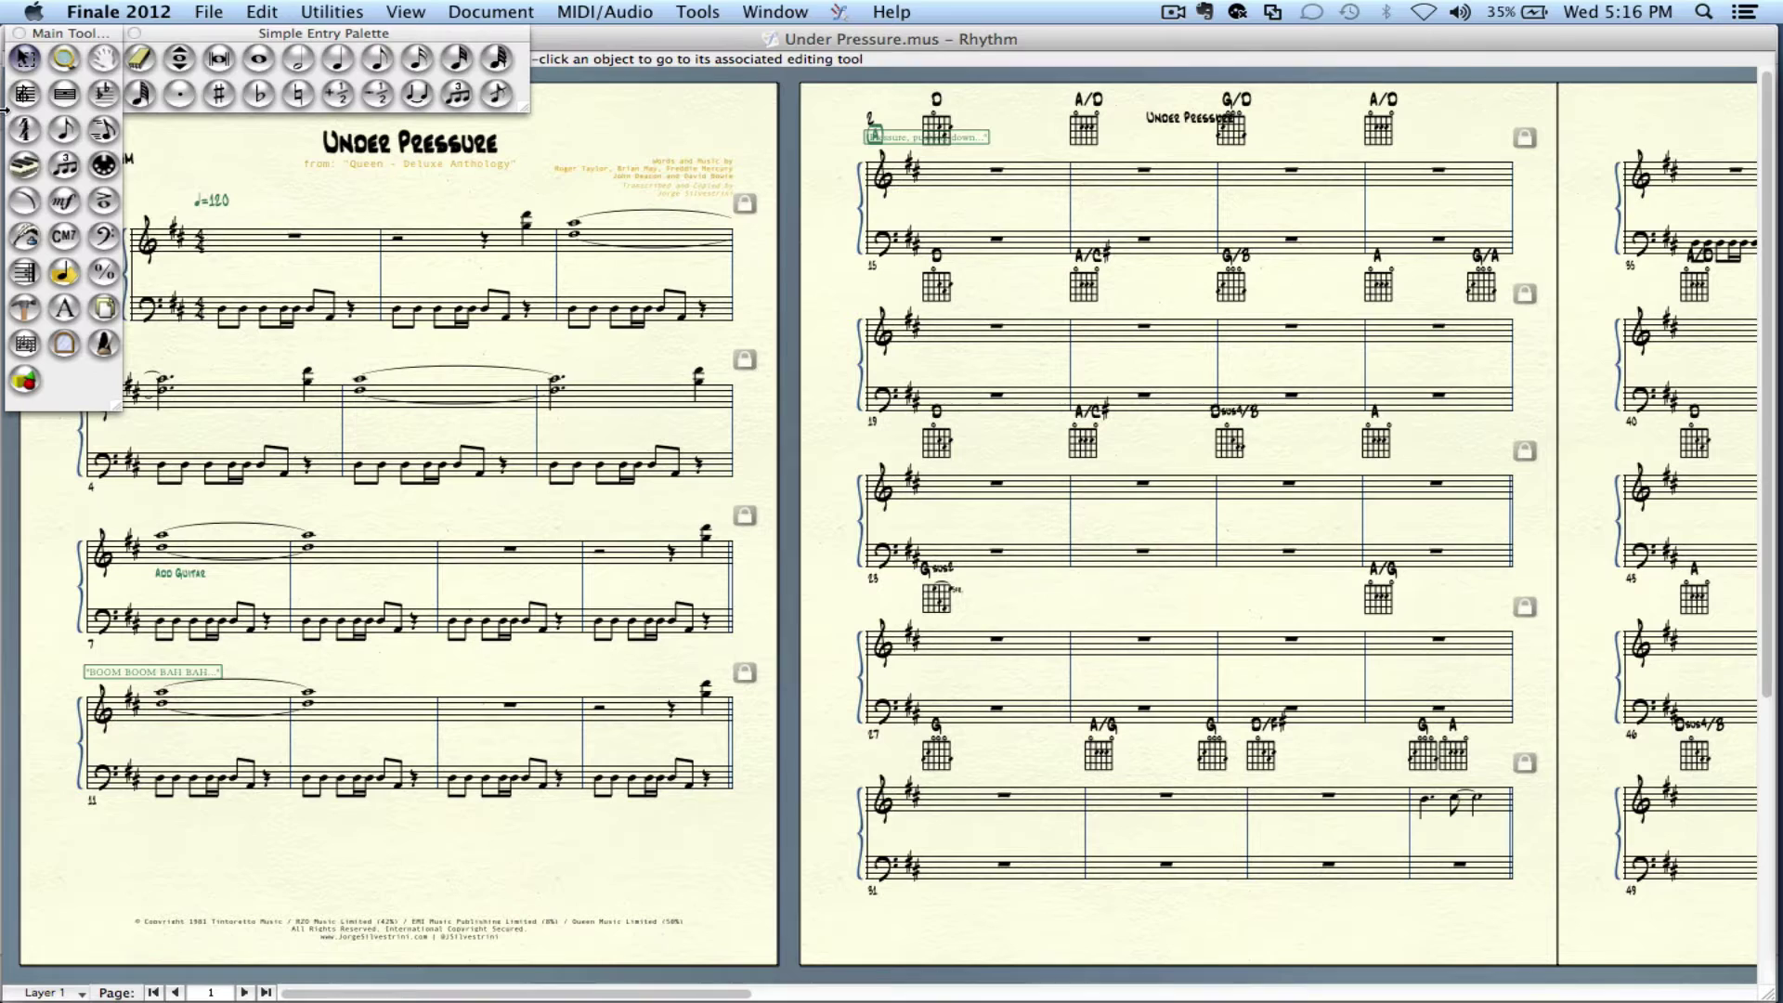
- With the Staff tool, select the bass staves from measure 15 through 31 and apply Hide Empty Staves
left_click(35, 102)
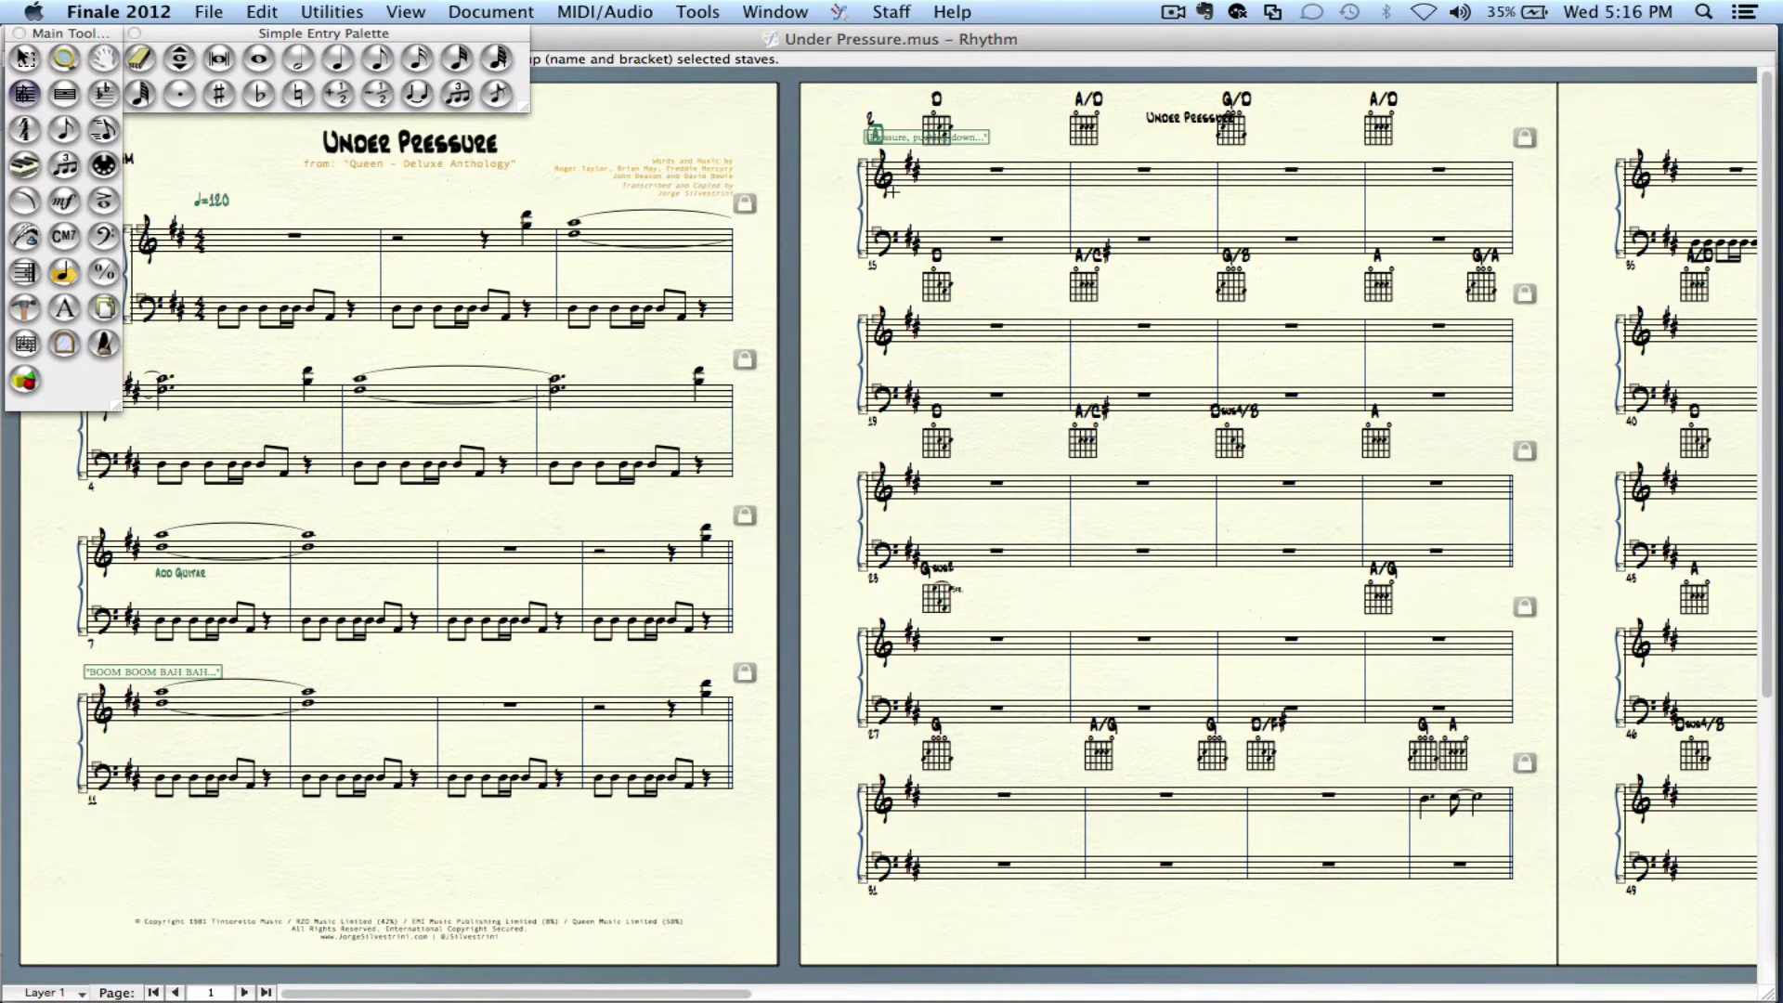
left_click(876, 233)
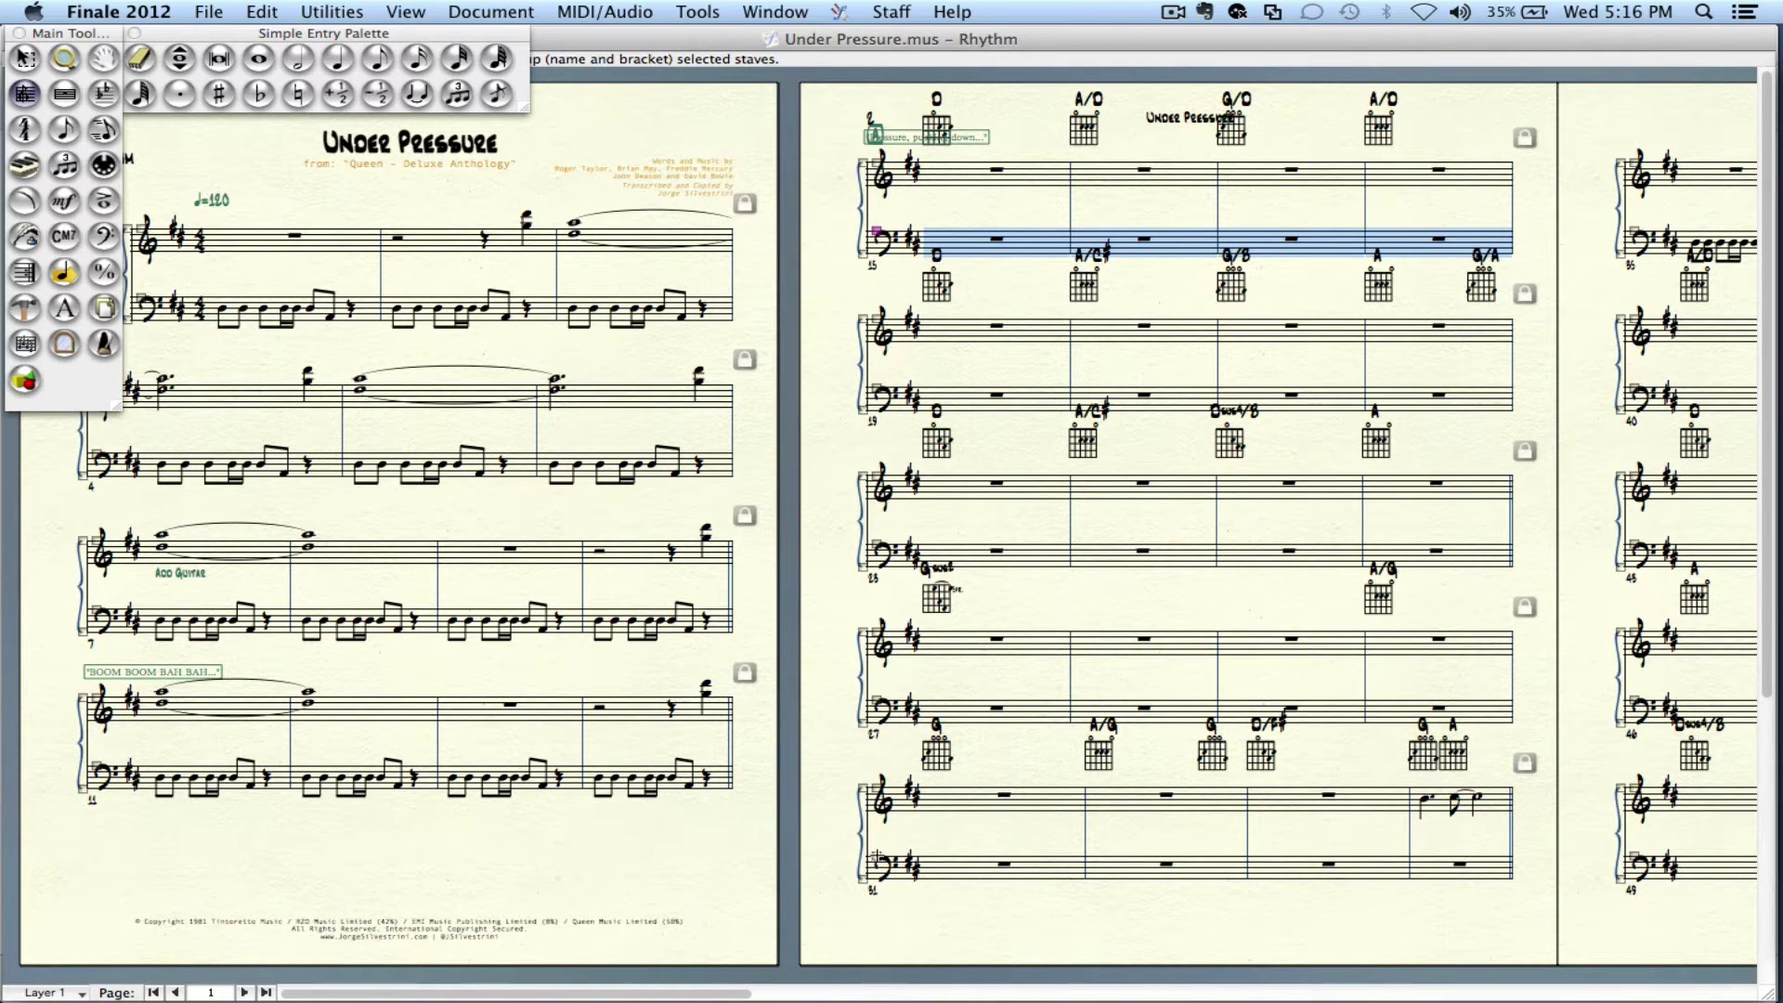
left_click(875, 855, "shift")
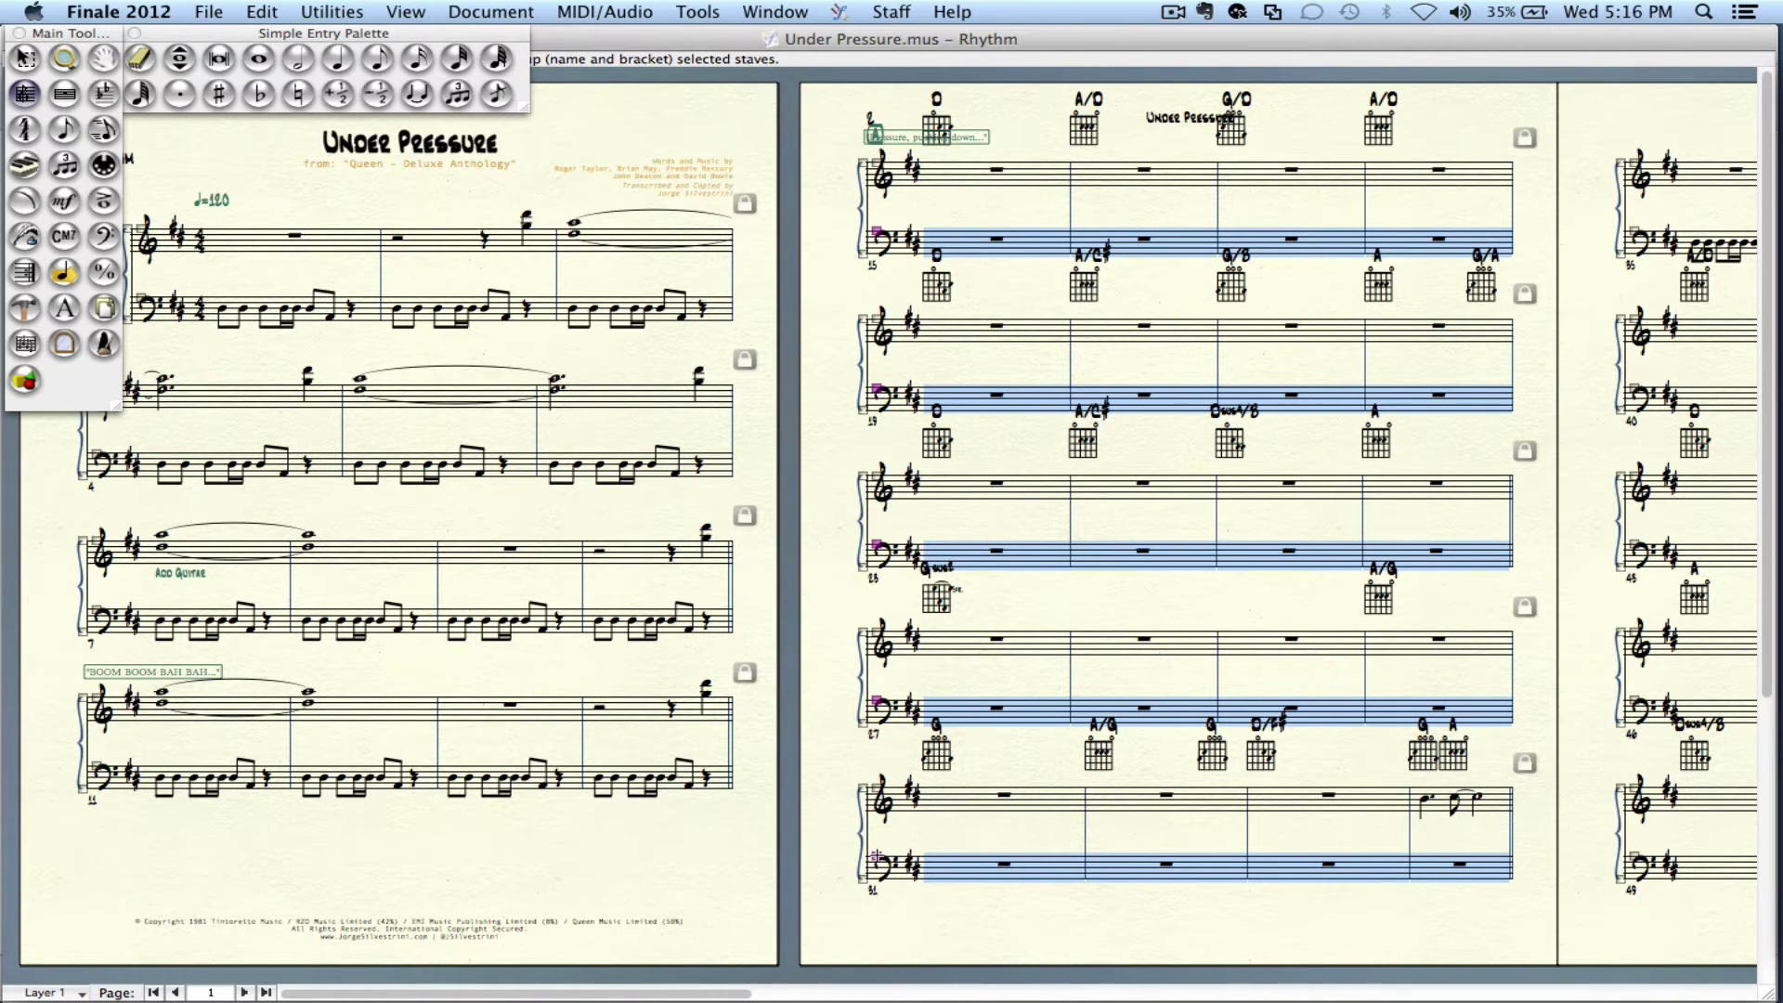
right_click(876, 856)
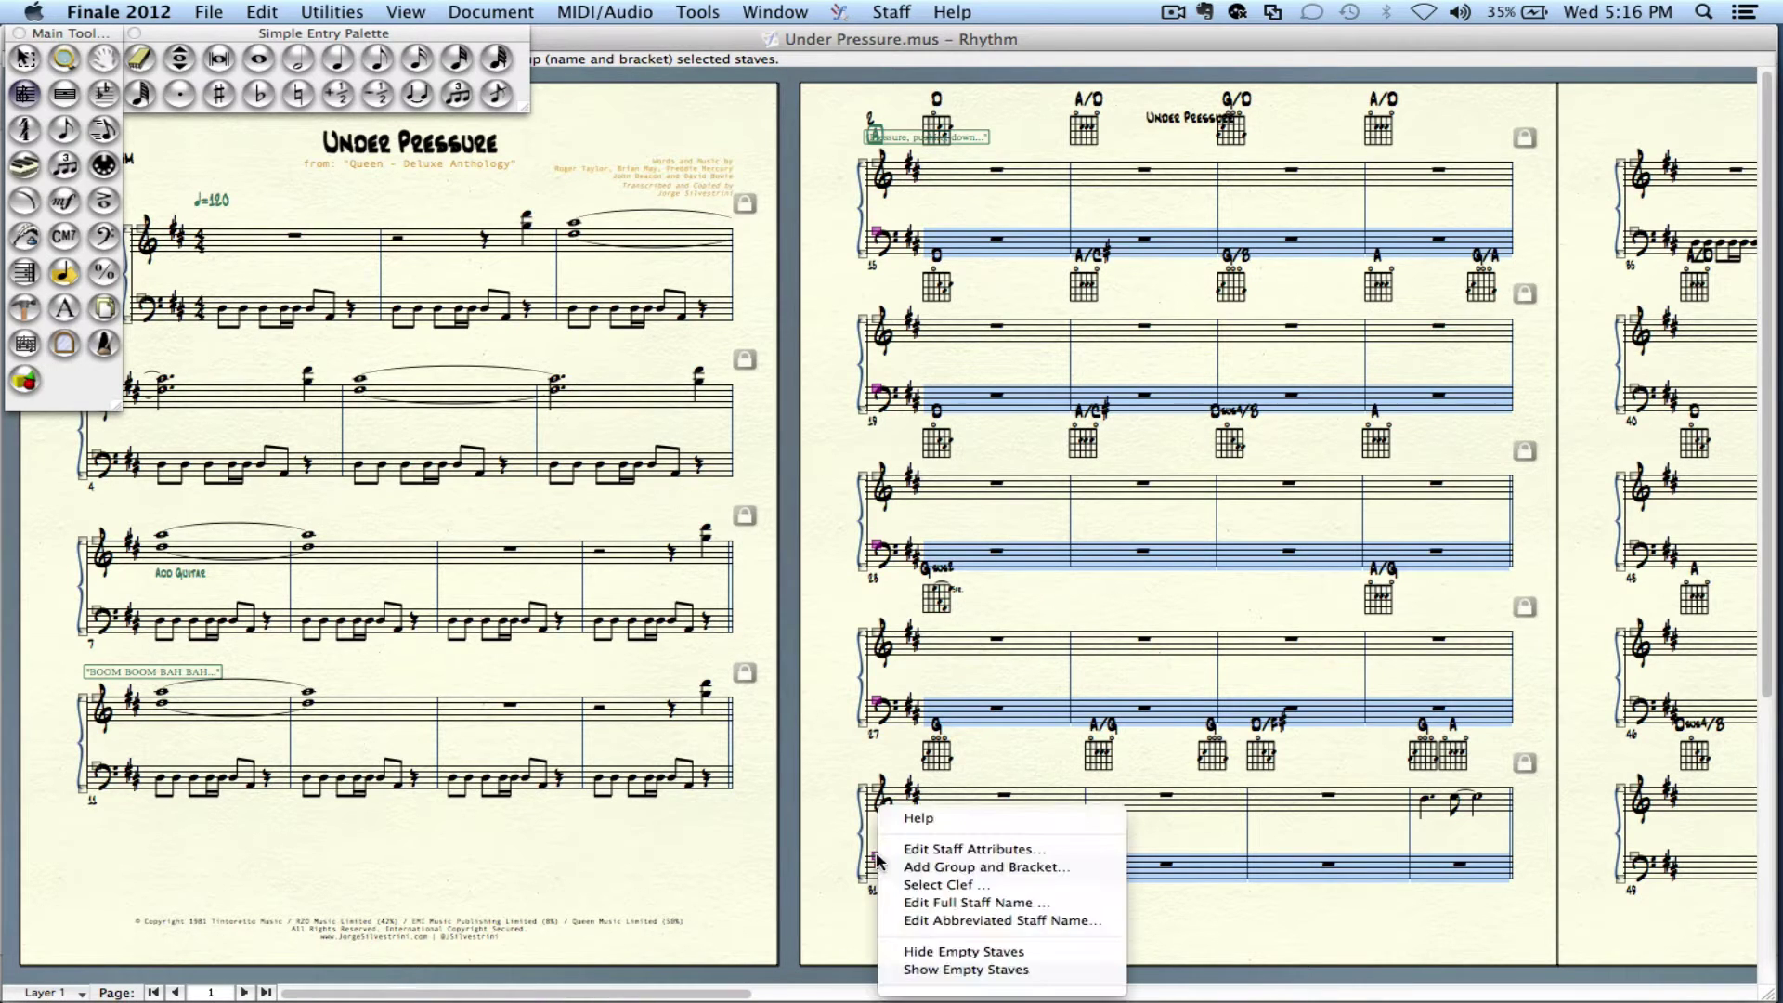
left_click(956, 954)
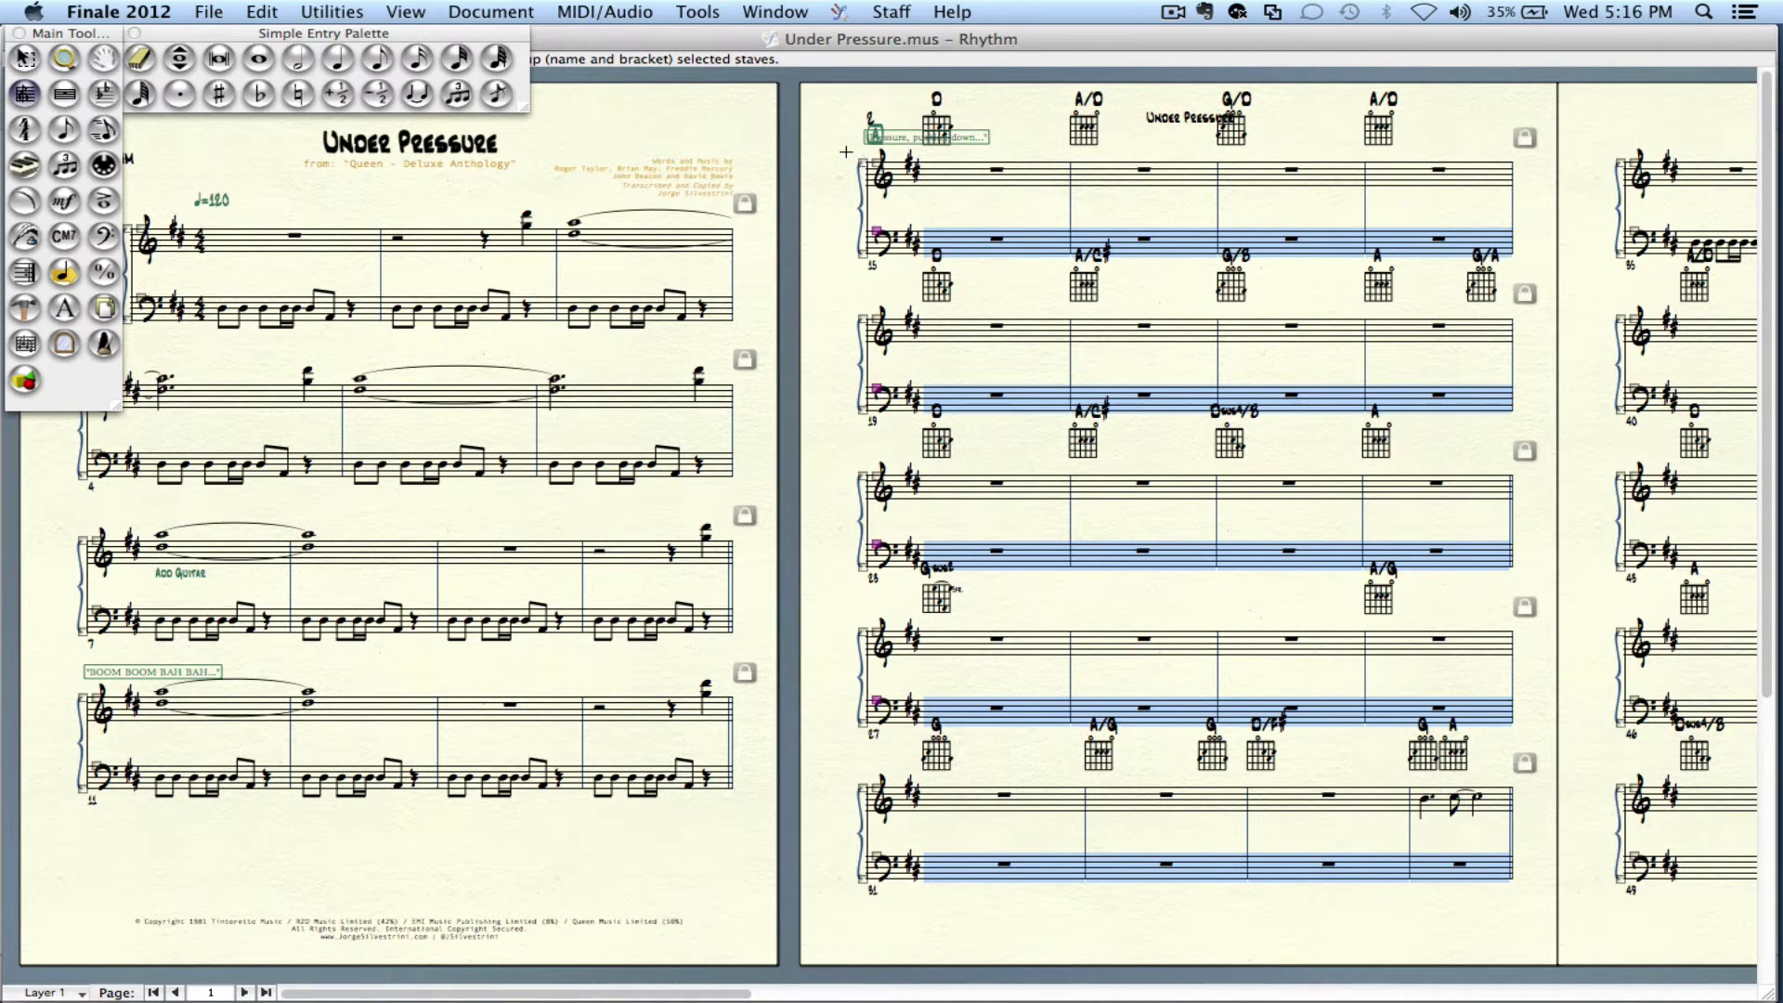
- Set Group 2's attributes to Only Hide If All Staves Empty and confirm
left_click(855, 165)
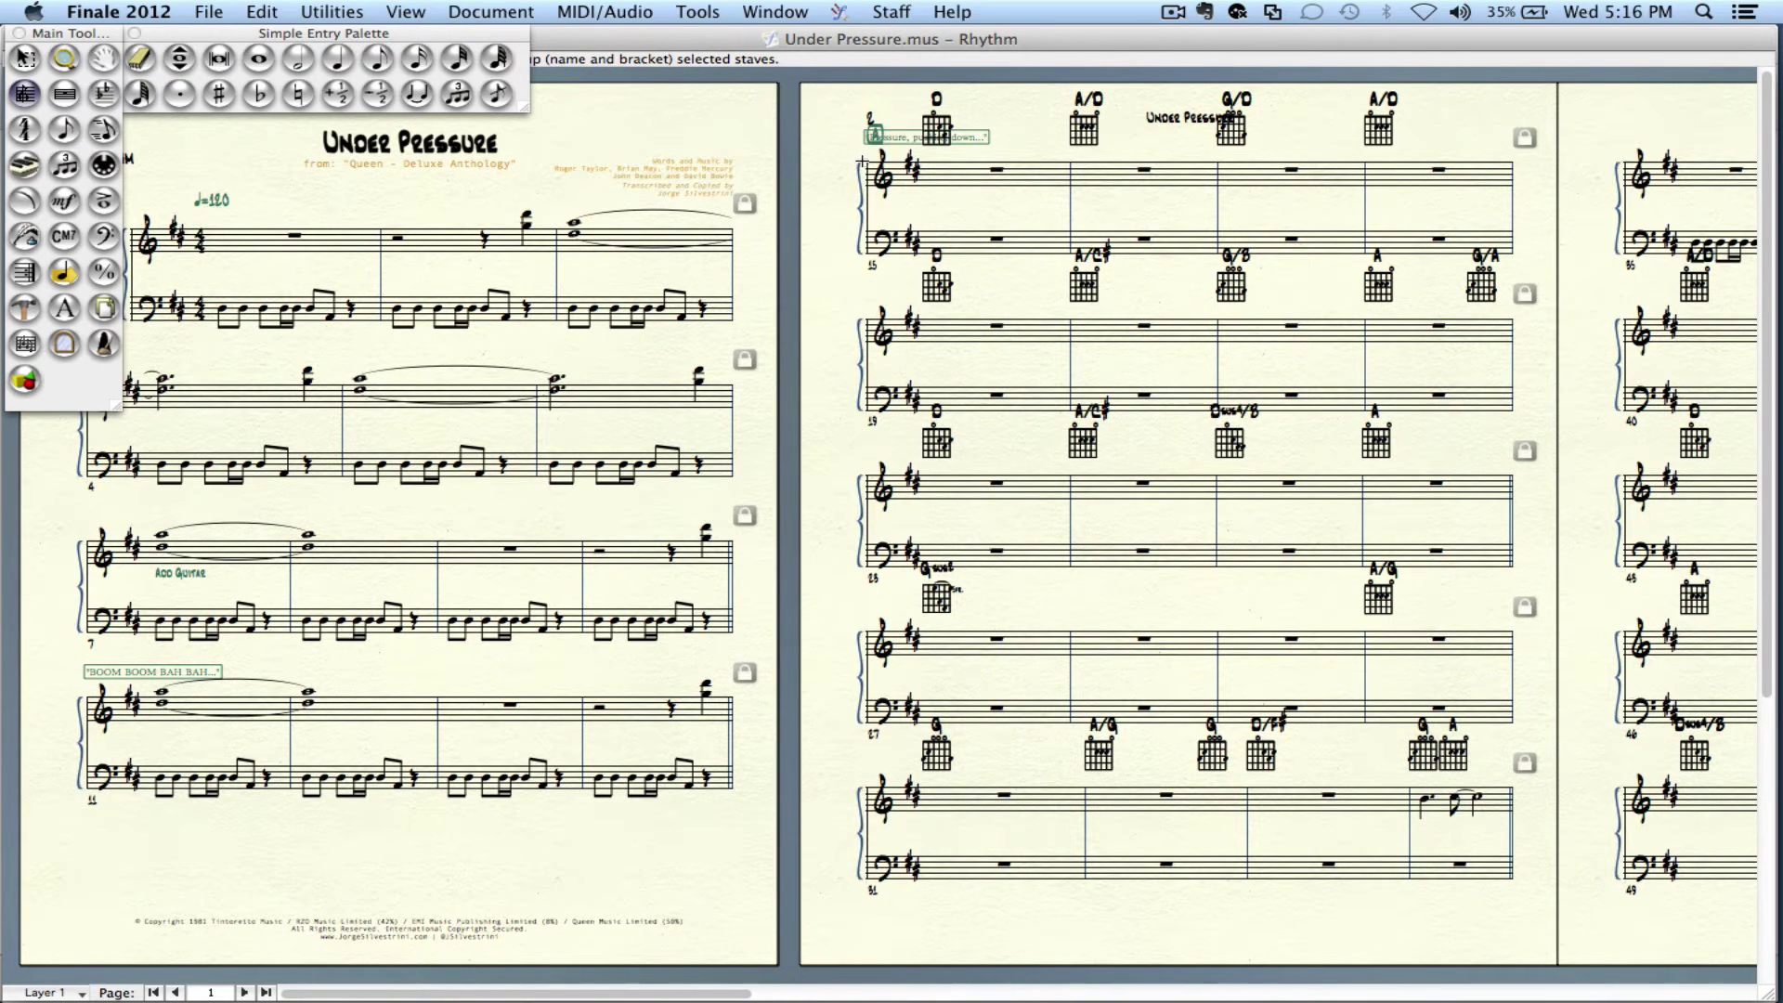
right_click(858, 165)
left_click(860, 165)
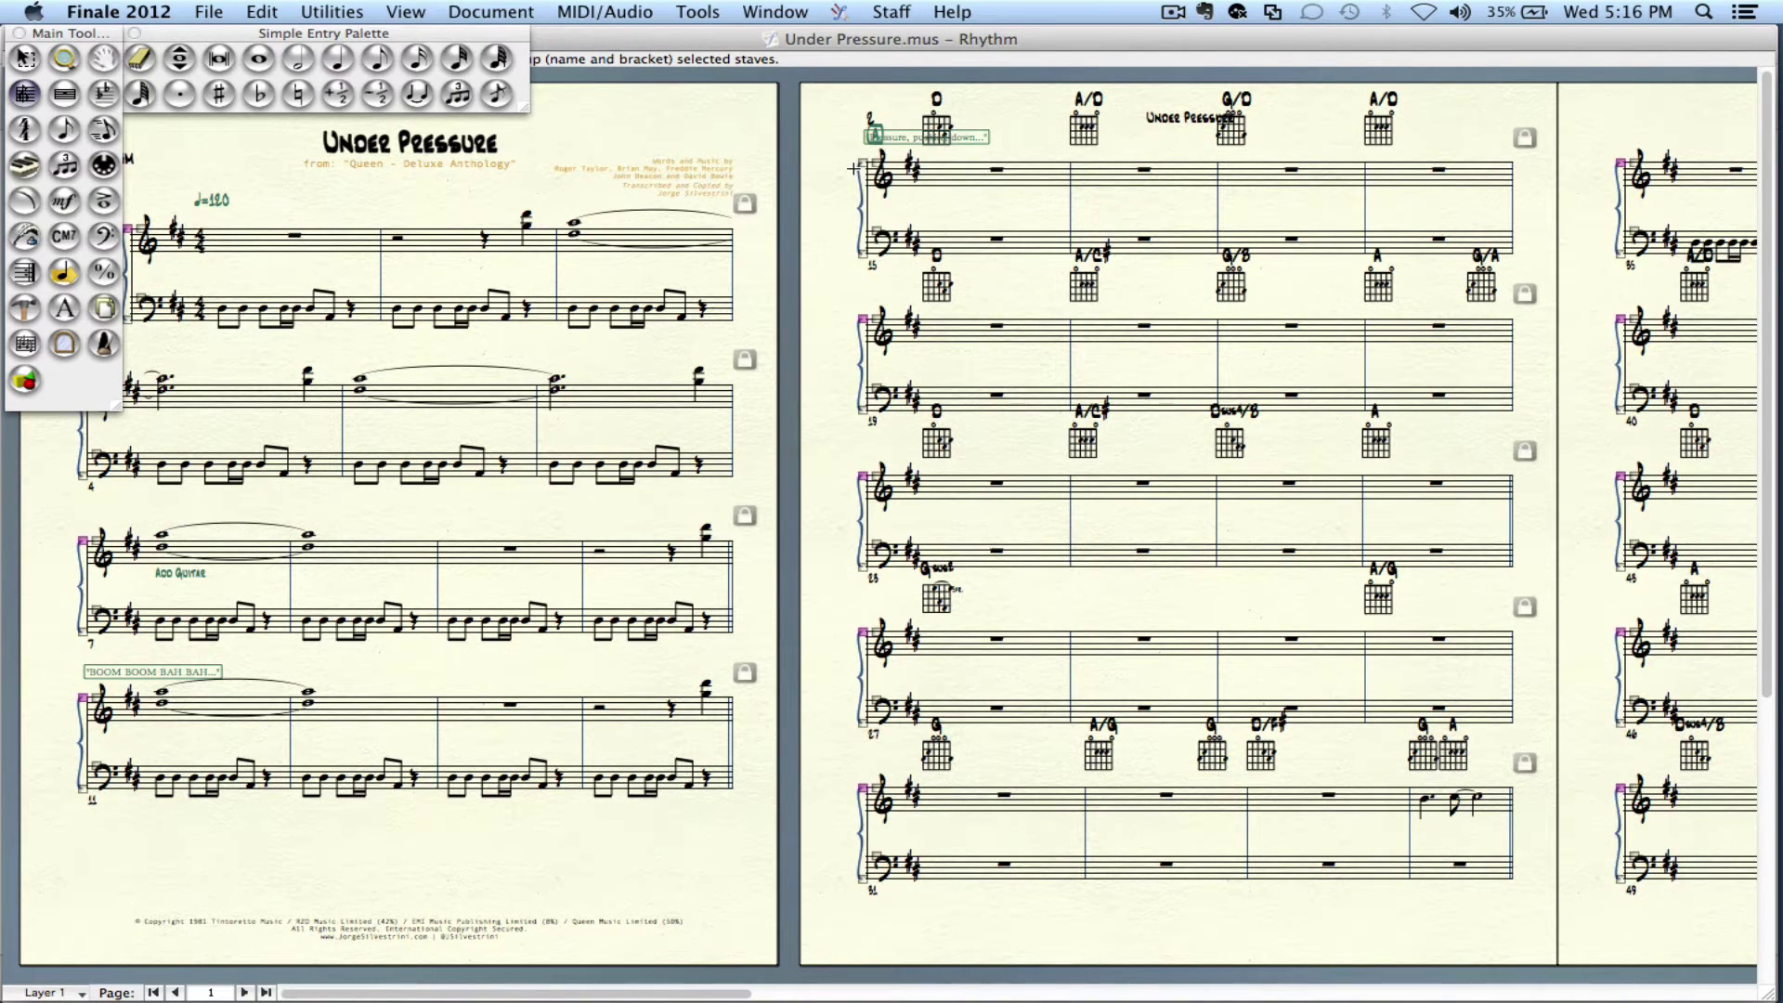
key("Escape")
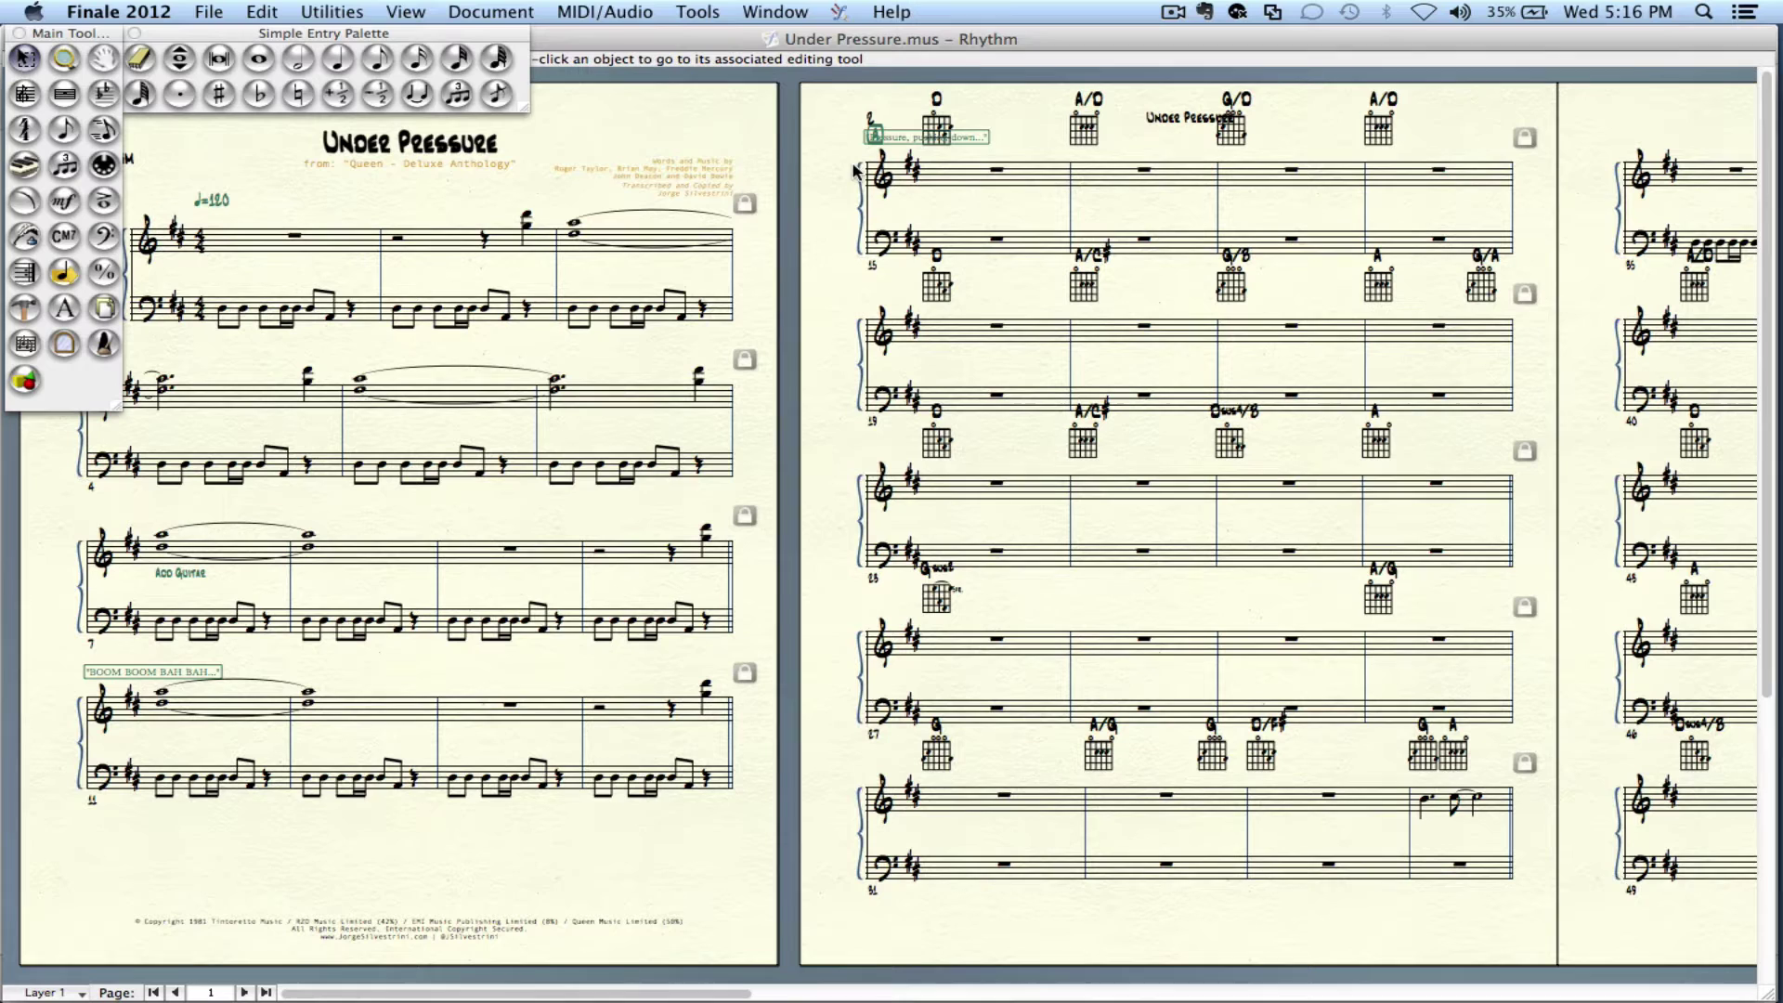
left_click(25, 93)
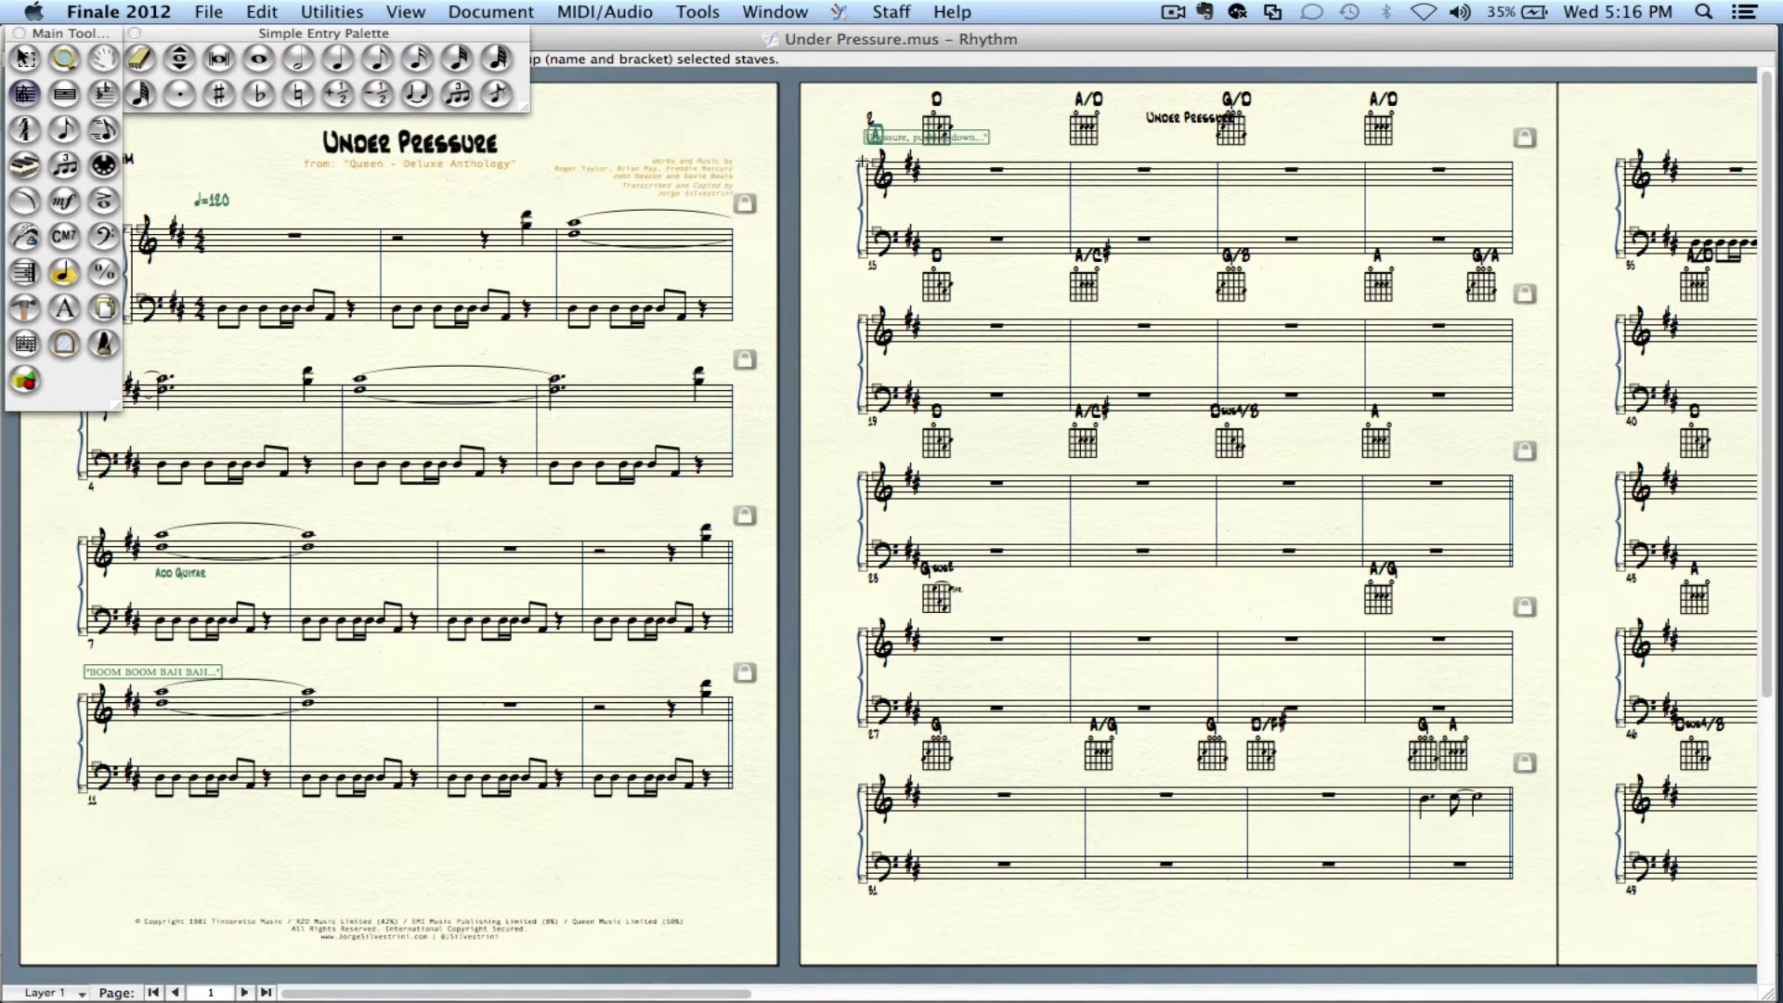
right_click(862, 163)
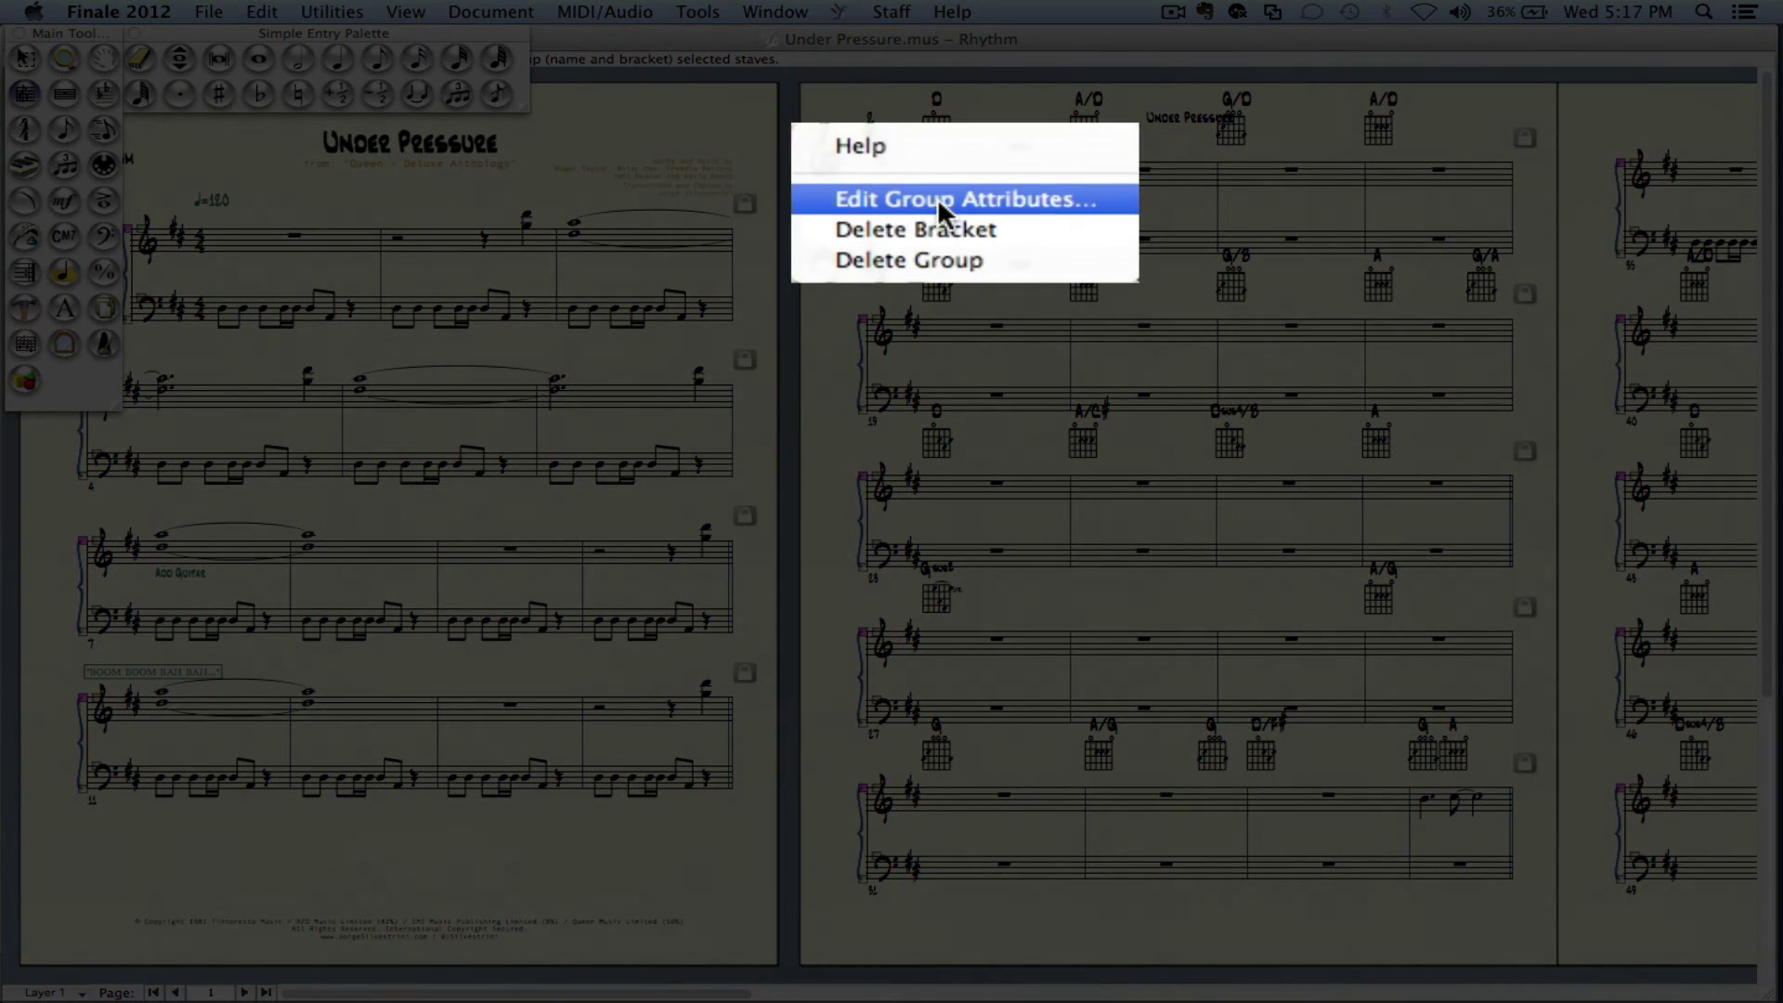
left_click(938, 201)
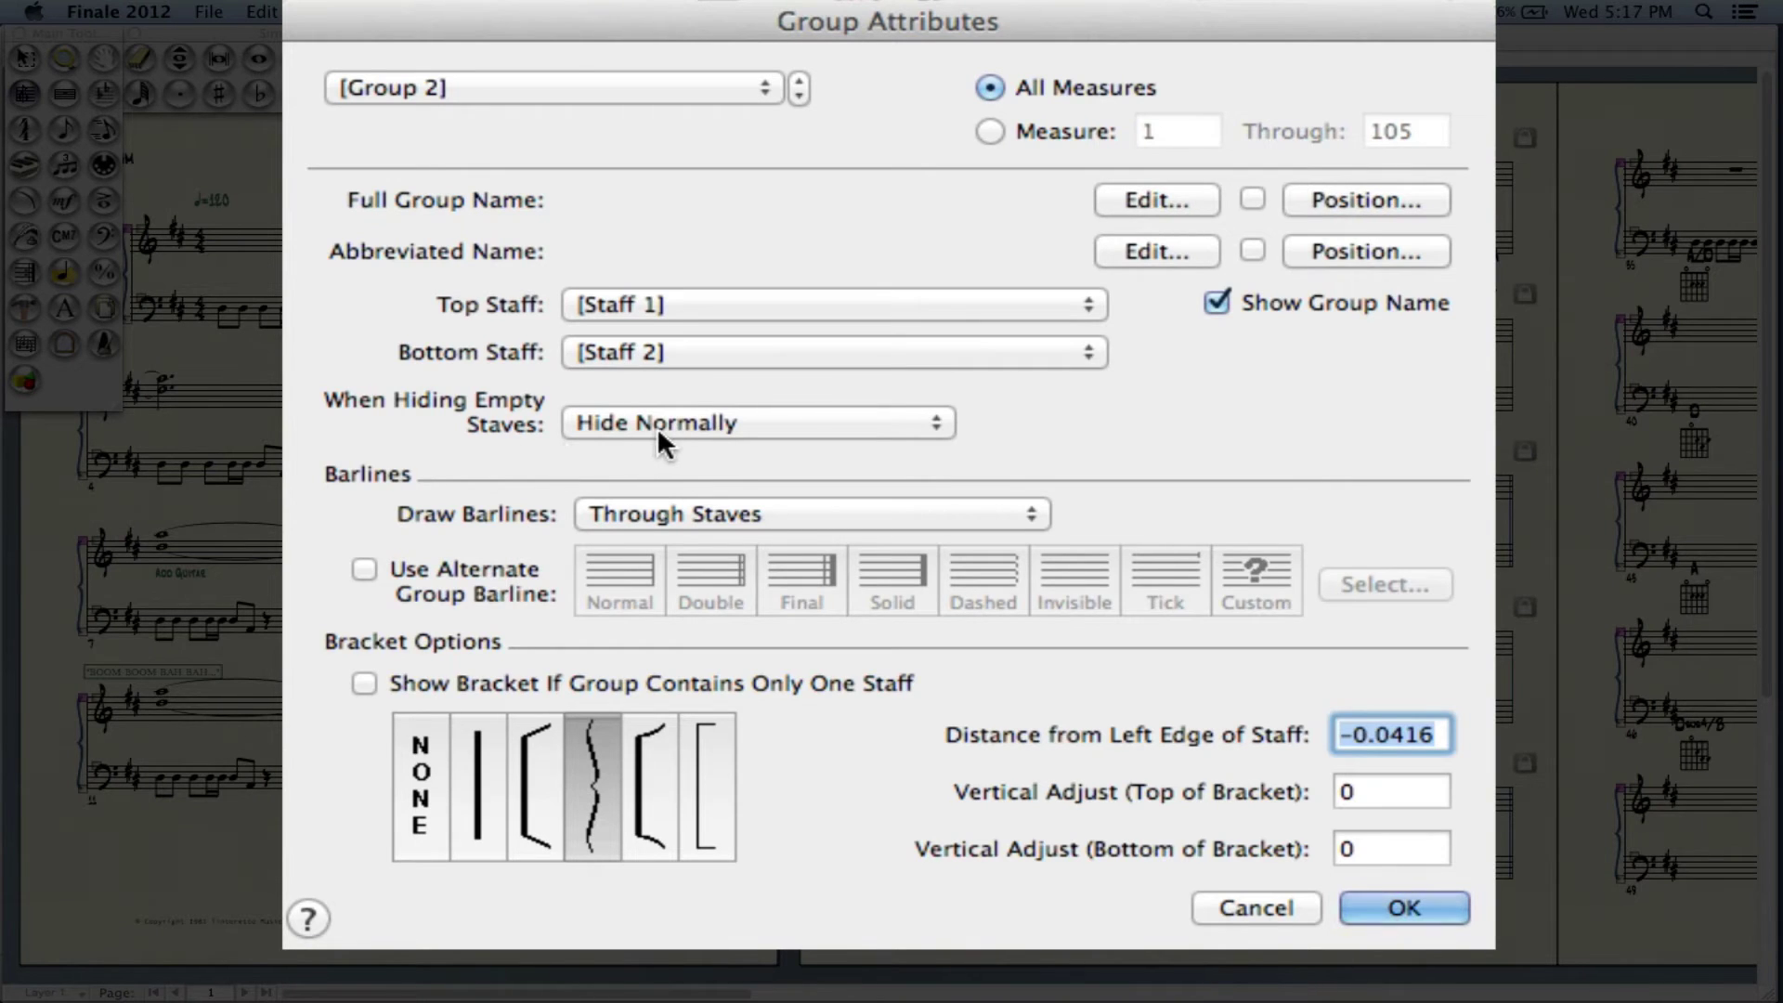
left_click(707, 420)
left_click(706, 472)
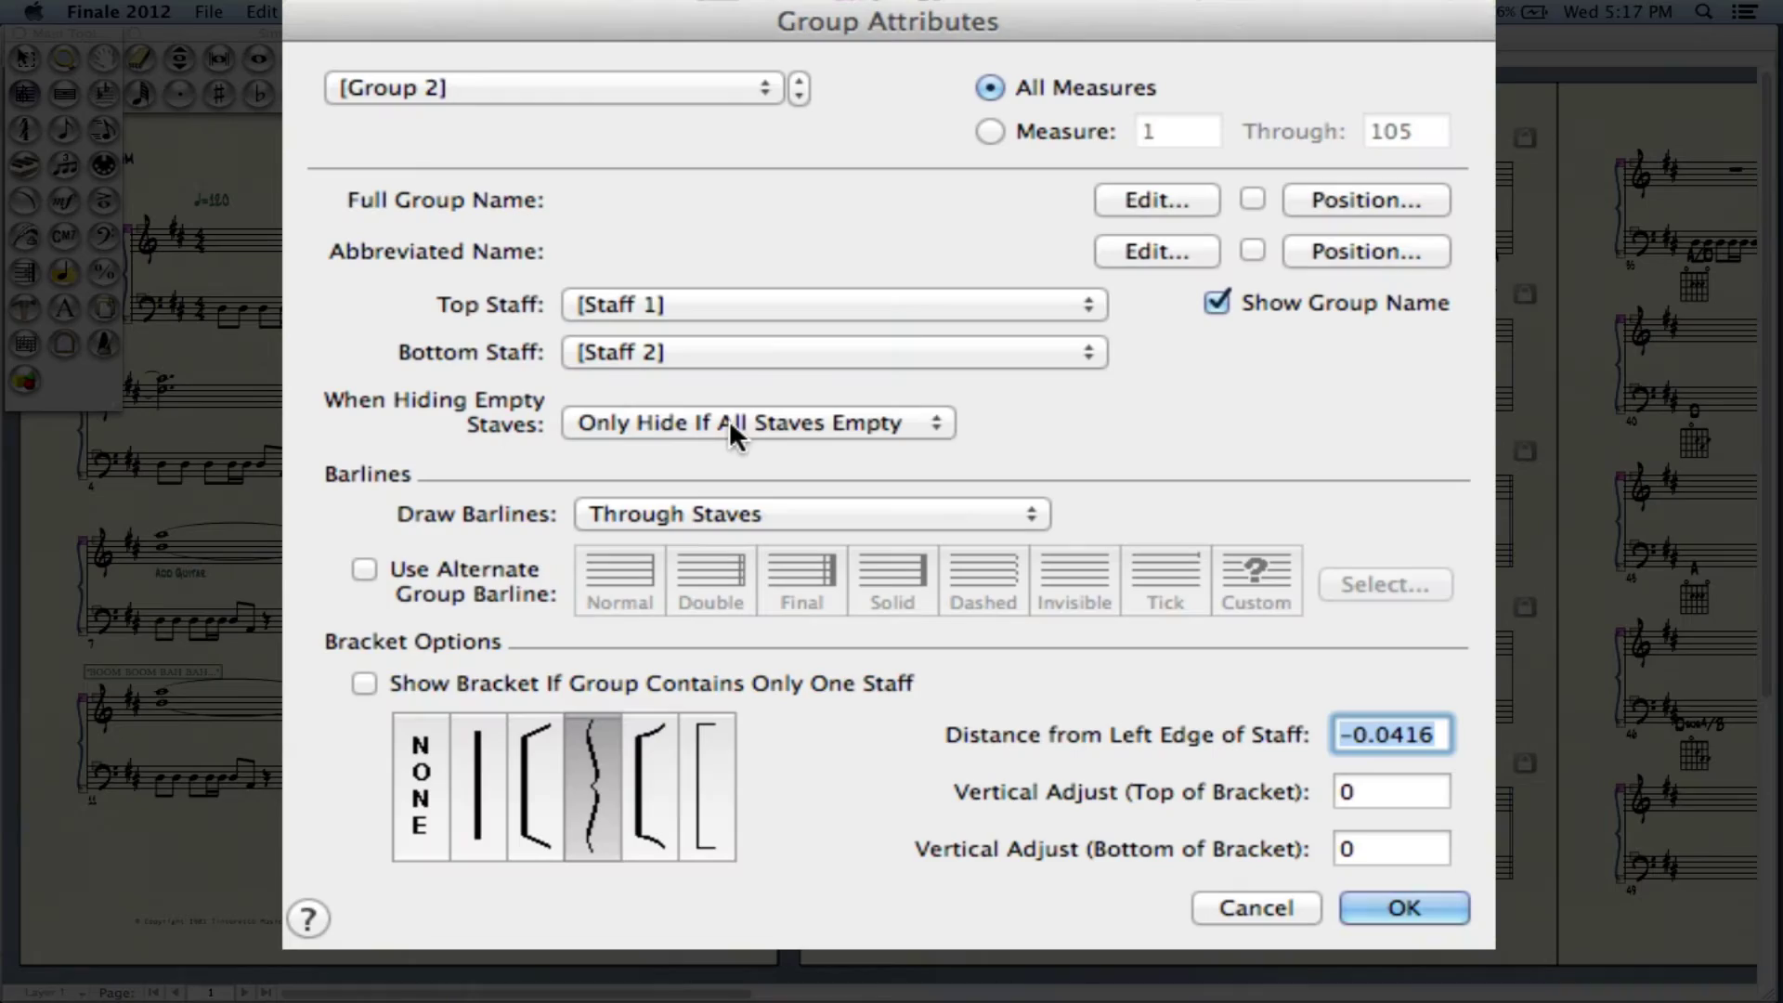
left_click(1384, 905)
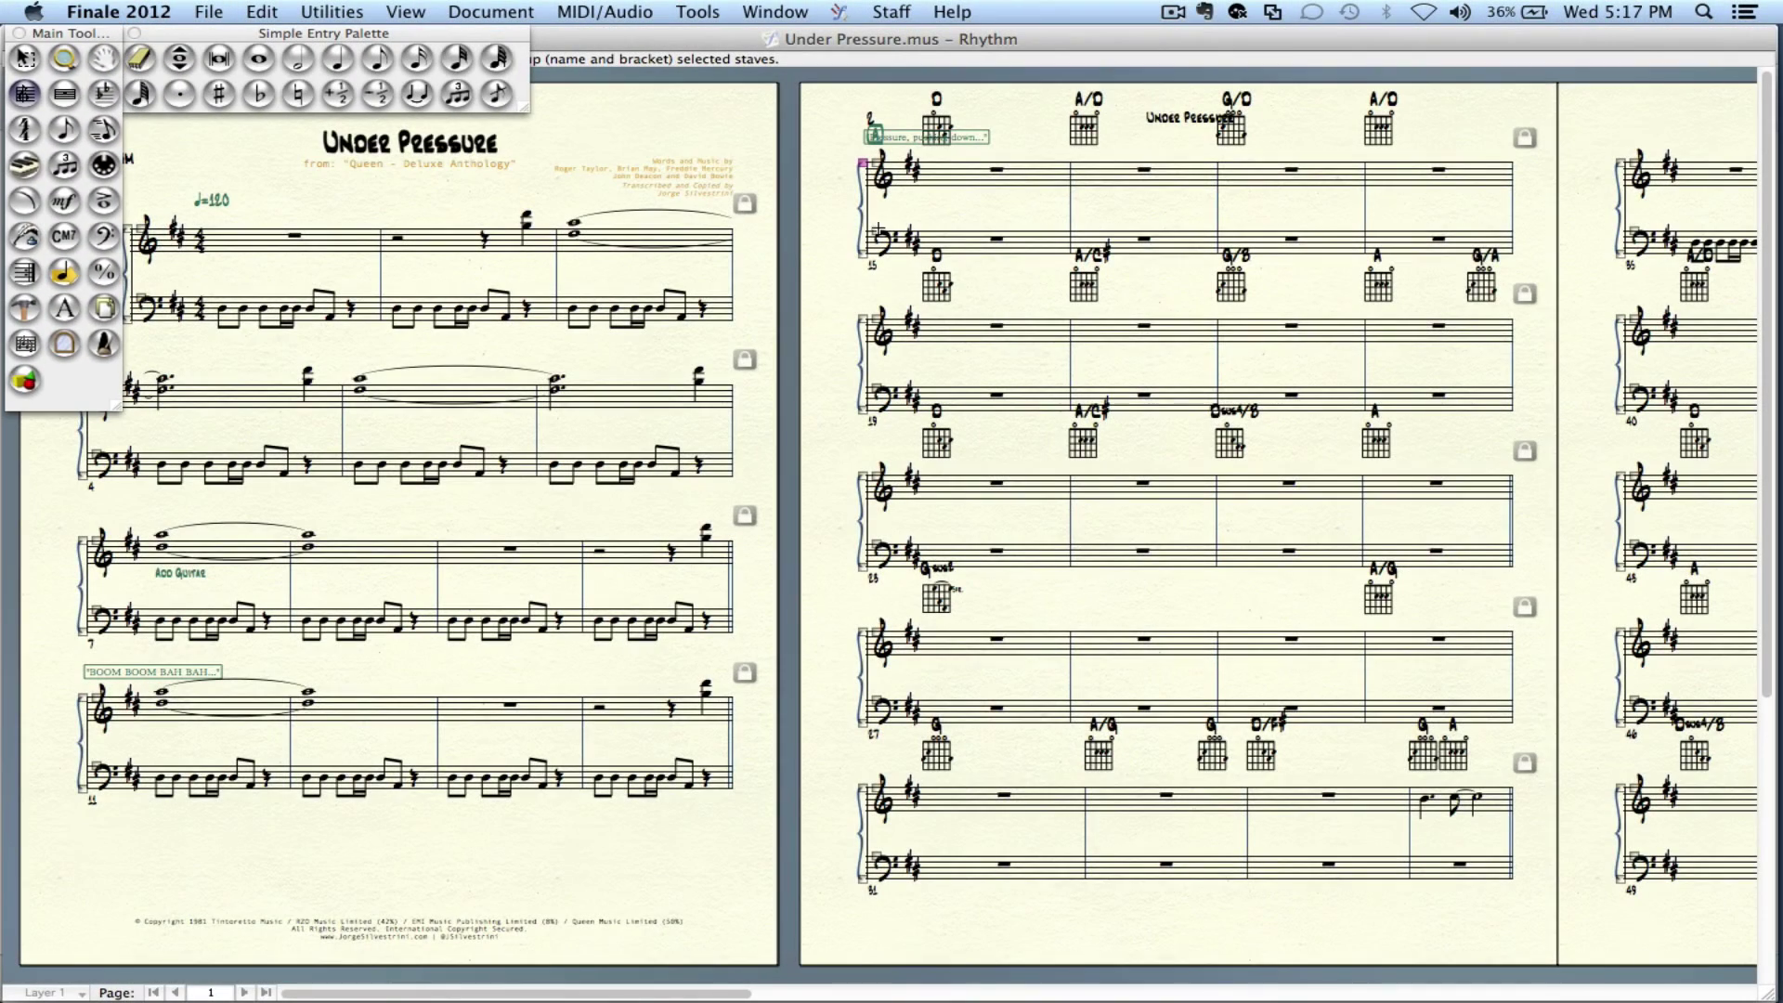
- Try twice to hide the empty bass staff of the measure 15 system
left_click(875, 231)
right_click(875, 230)
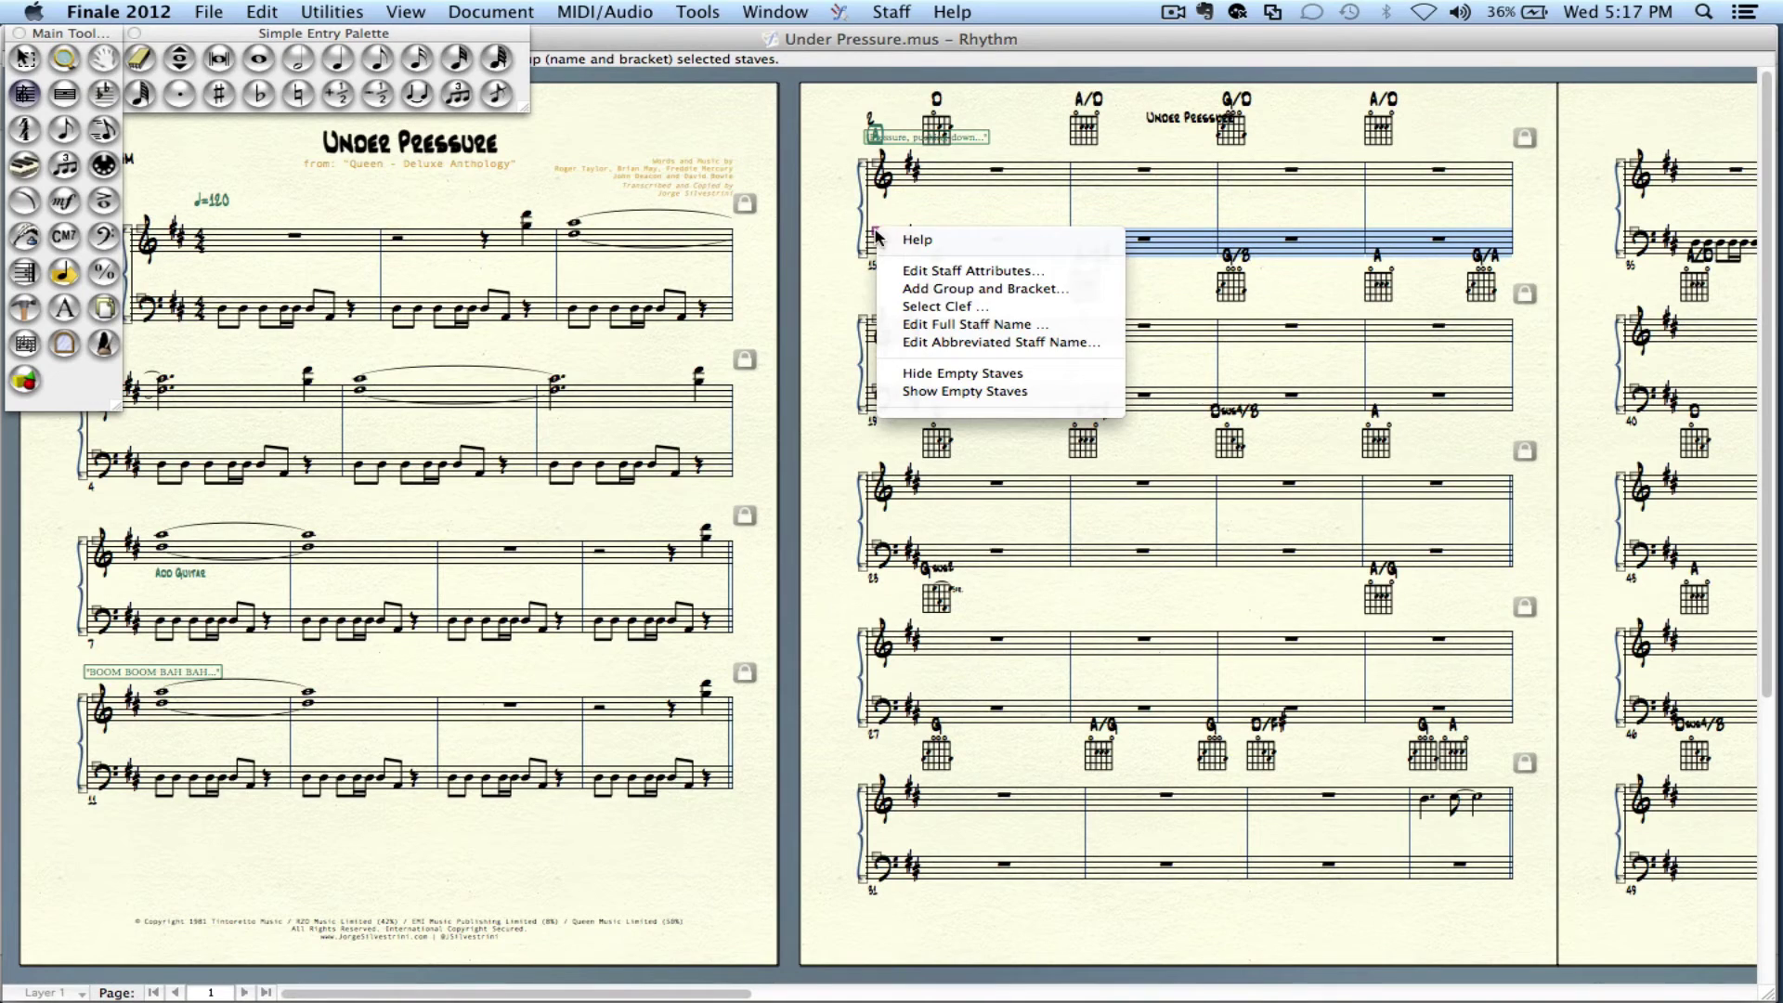
left_click(916, 381)
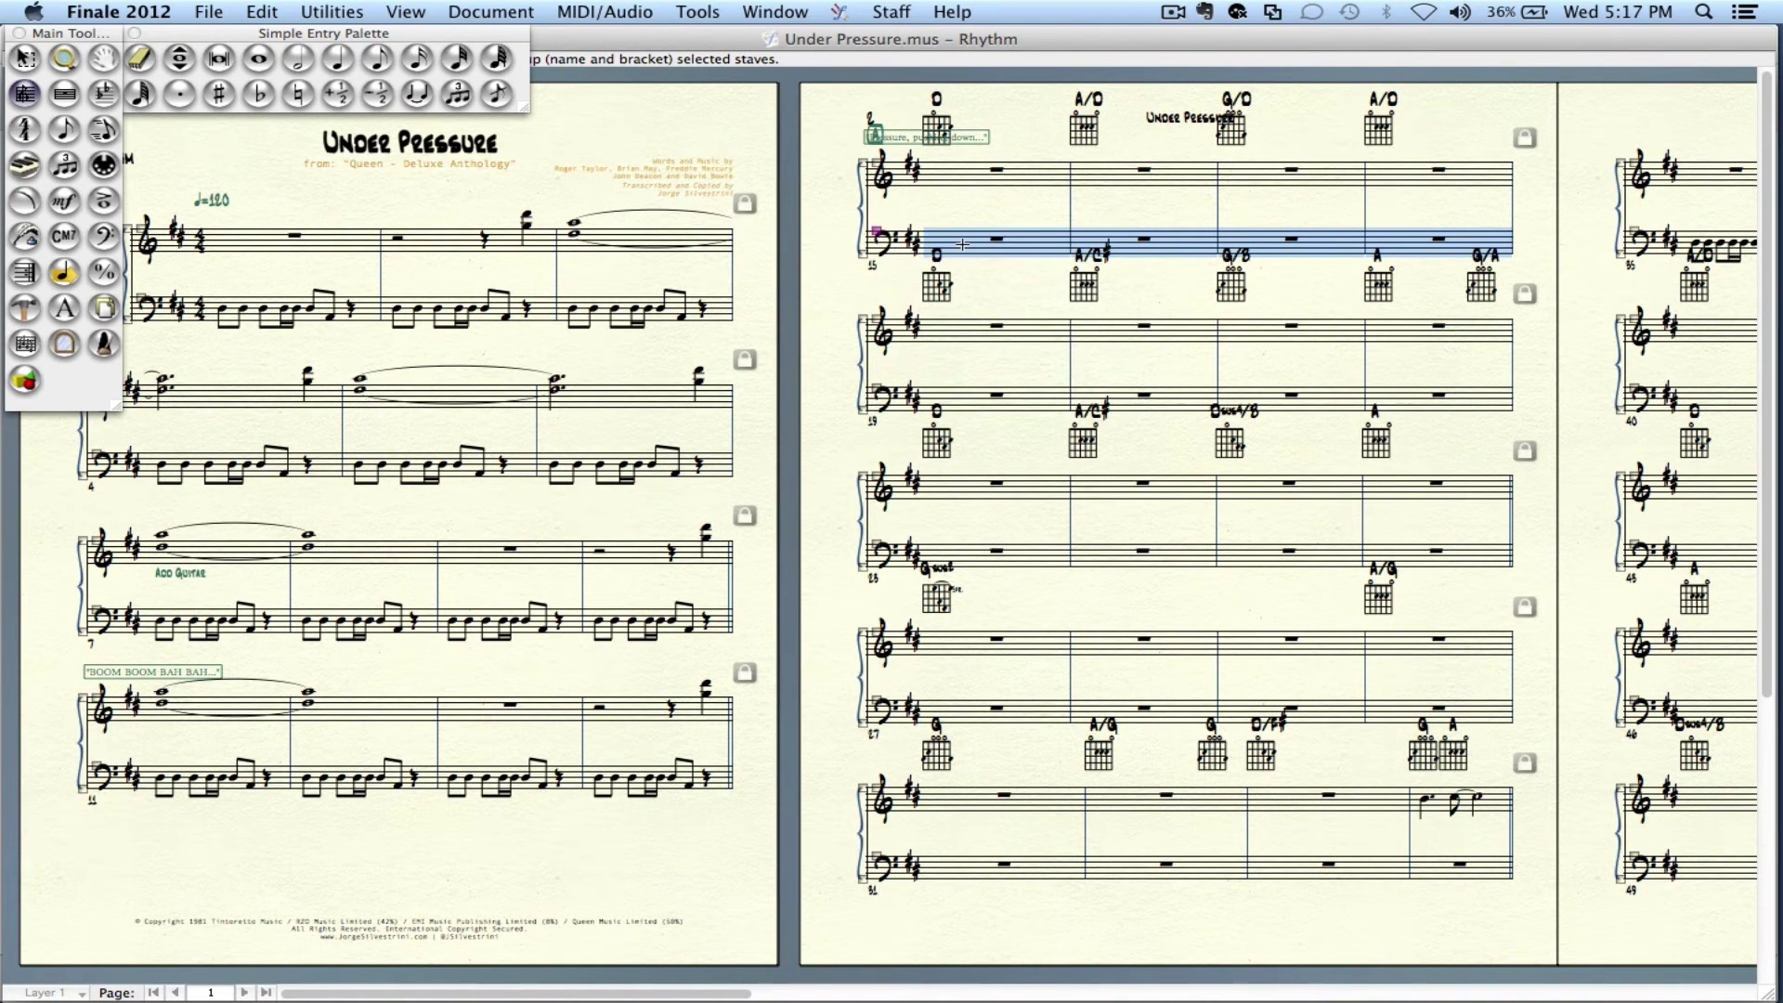
right_click(876, 232)
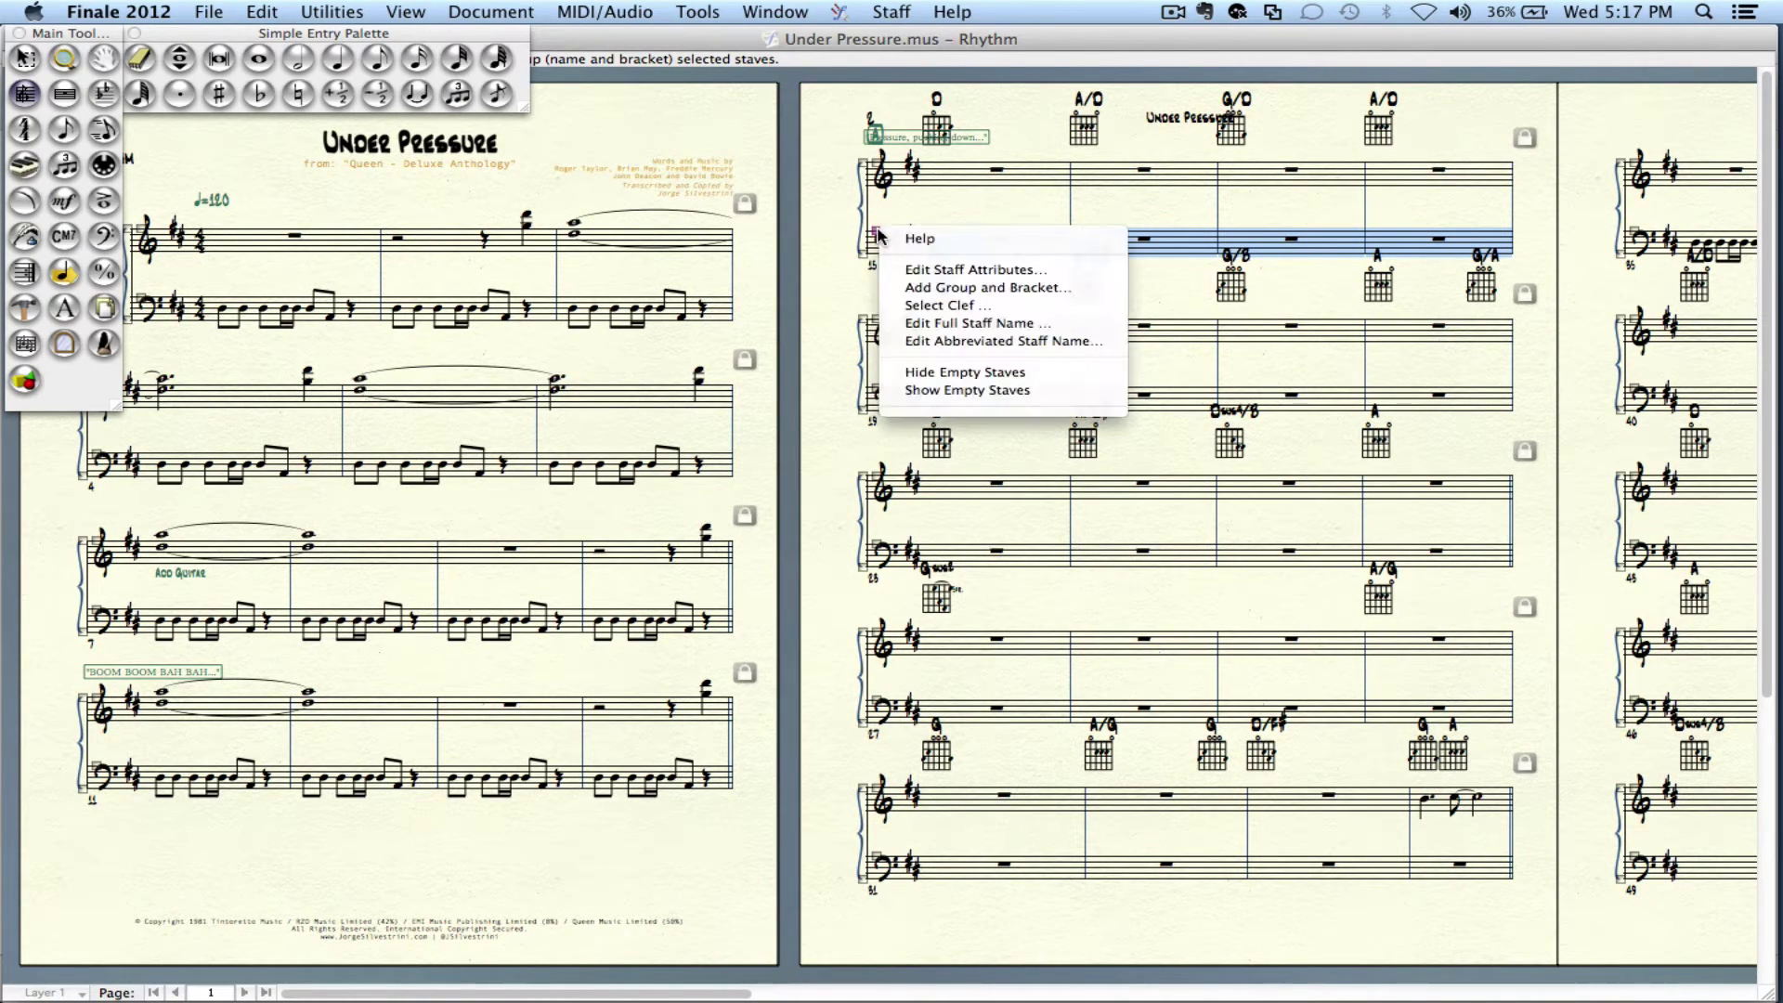
left_click(912, 371)
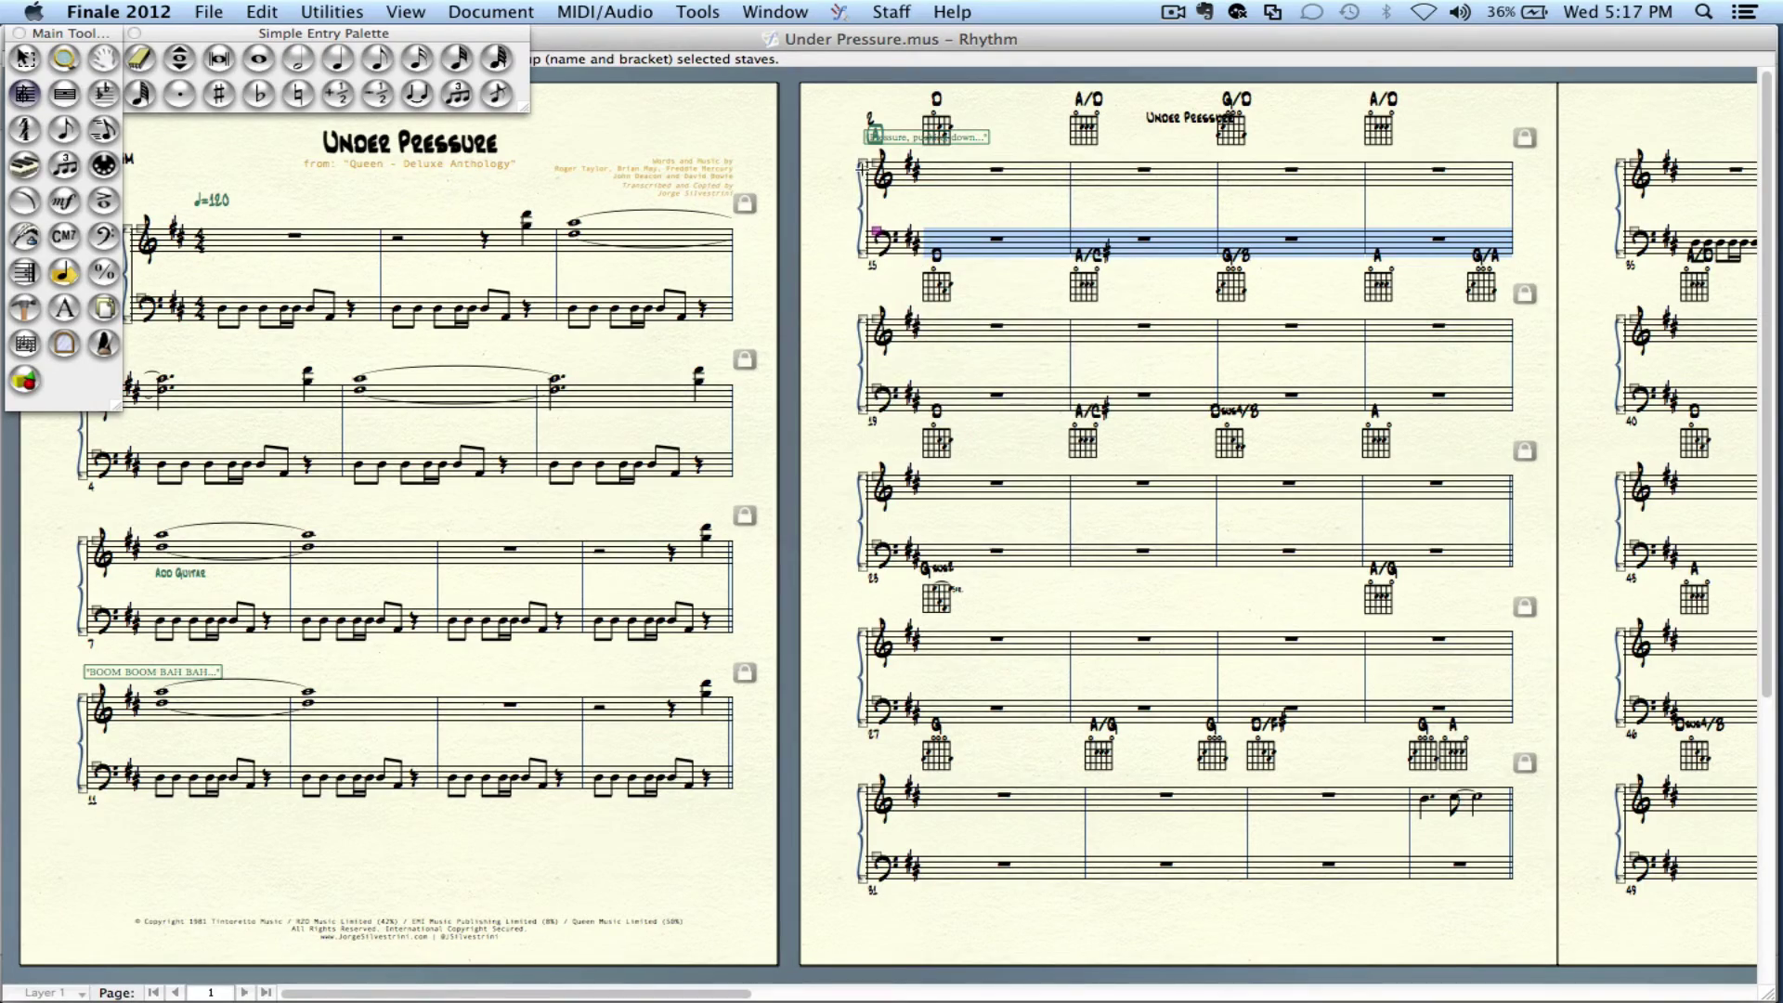
- Switch Group 2's When Hiding Empty Staves option to Hide Normally
left_click(862, 162)
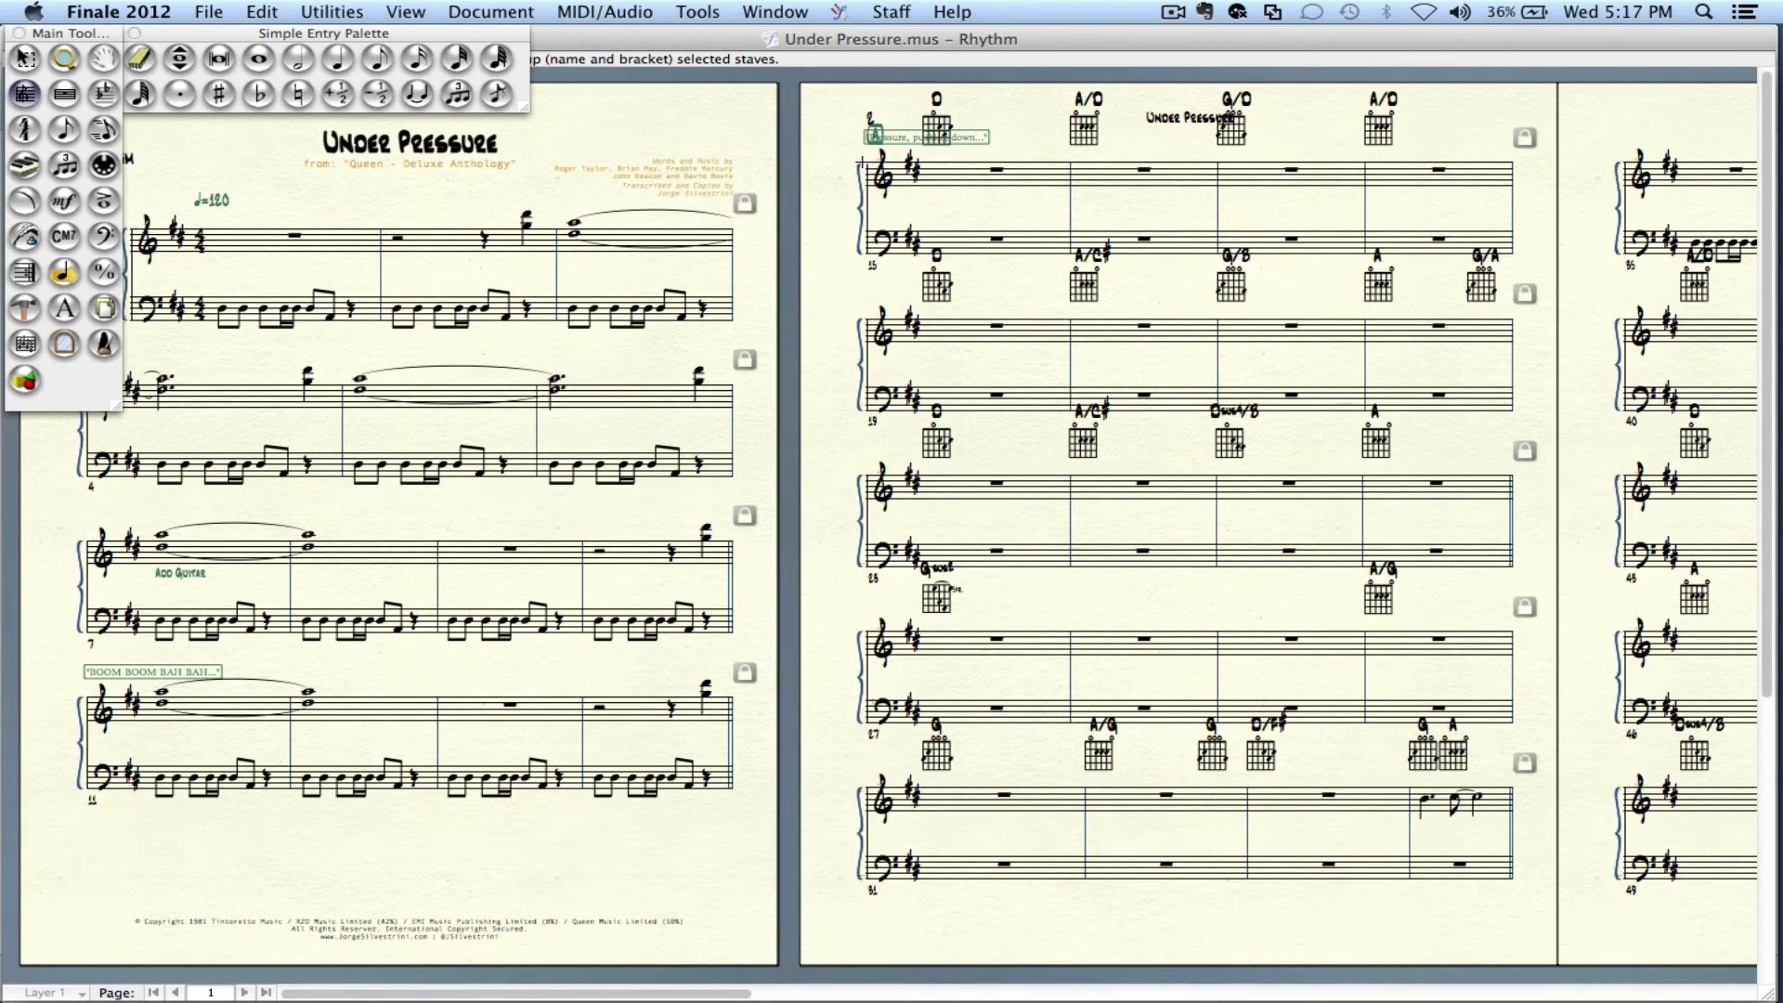
right_click(861, 160)
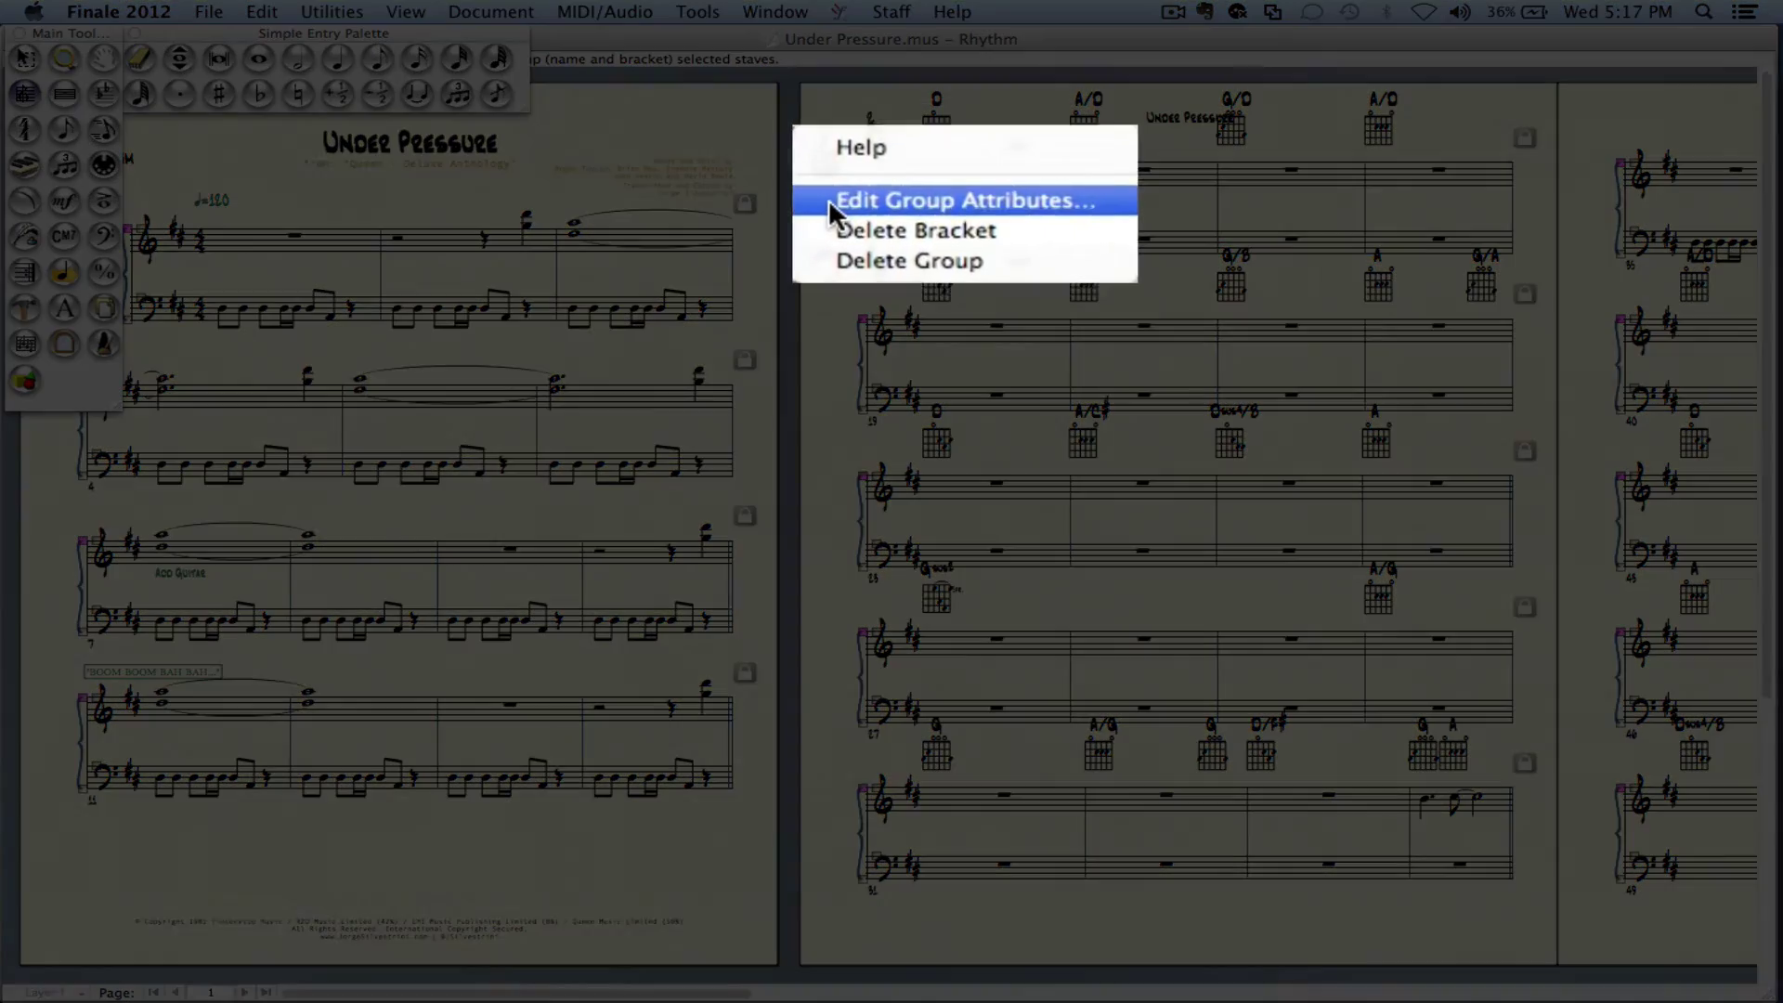
left_click(858, 211)
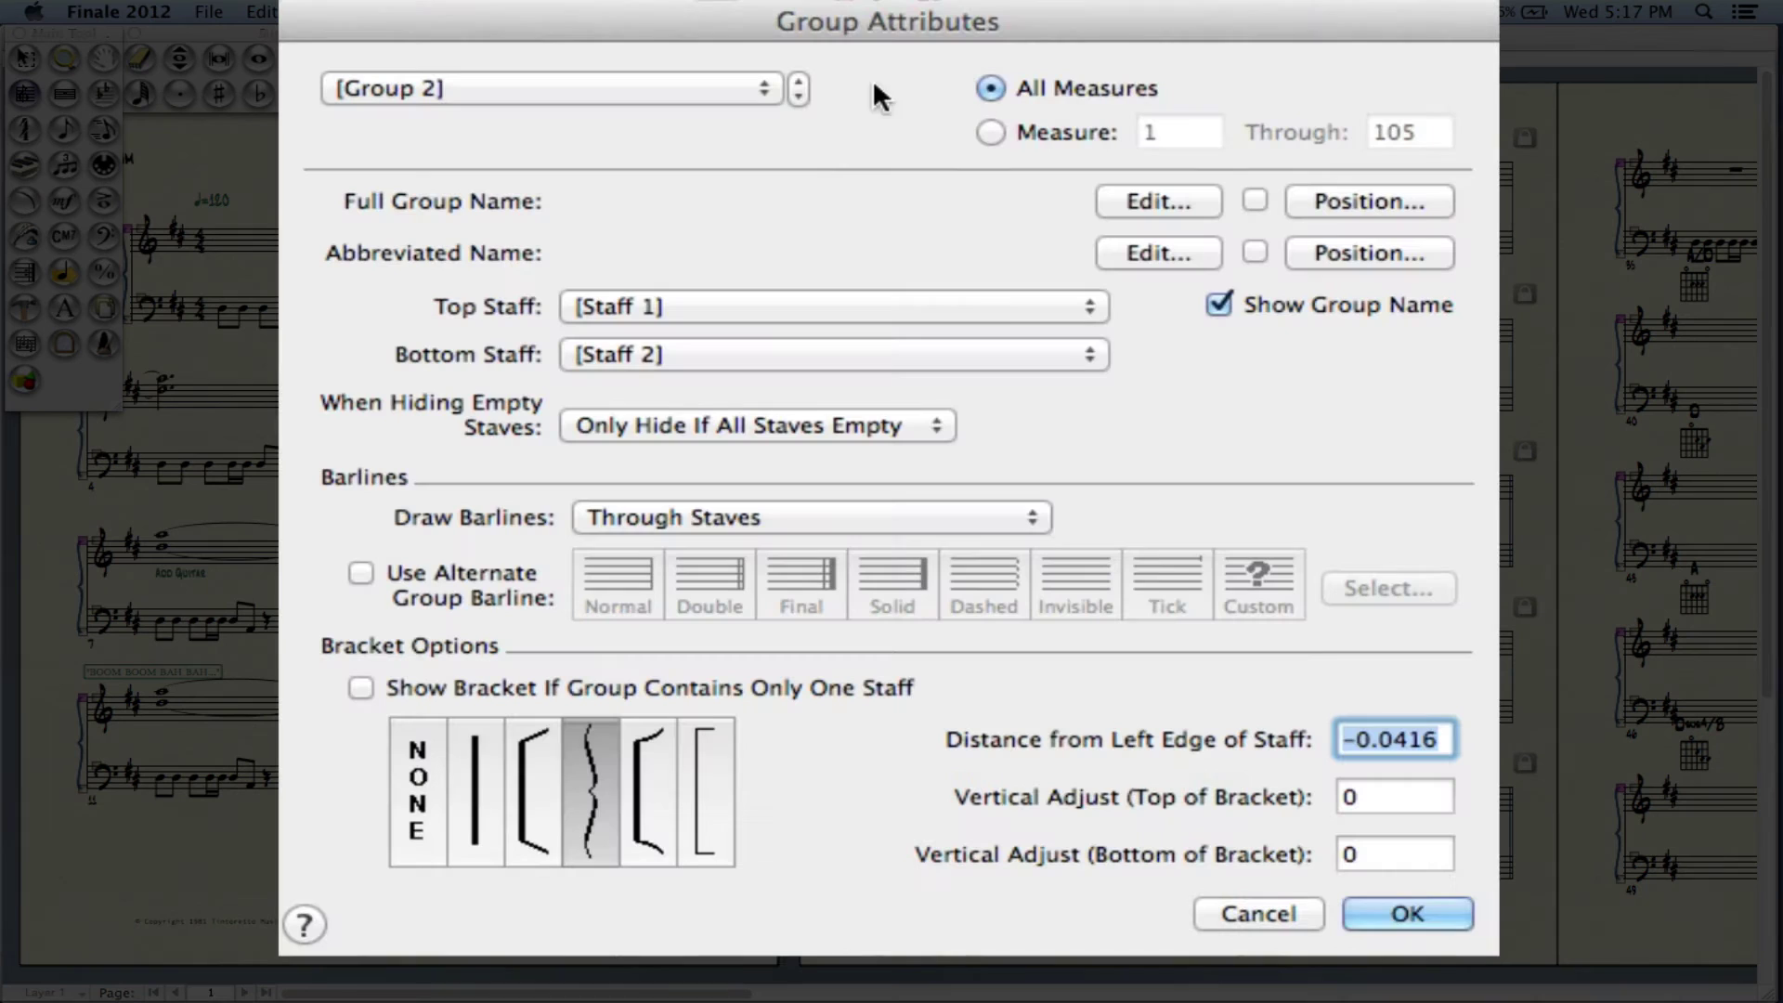
left_click(672, 424)
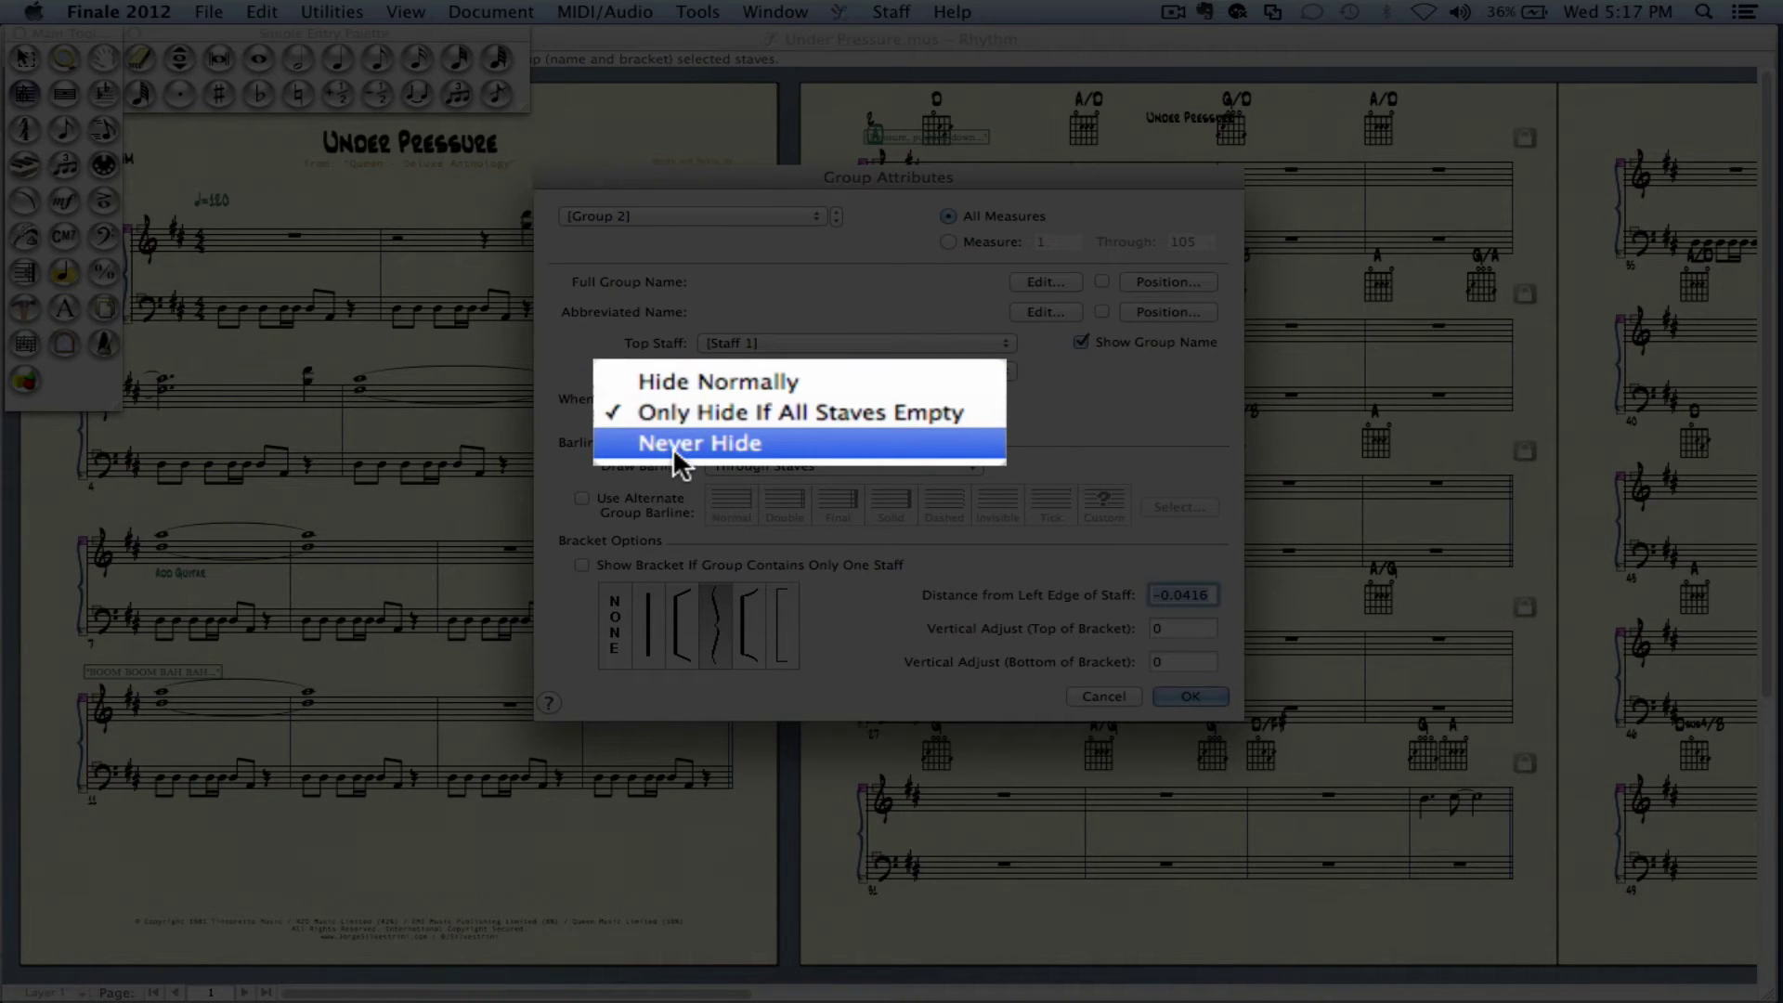
left_click(669, 380)
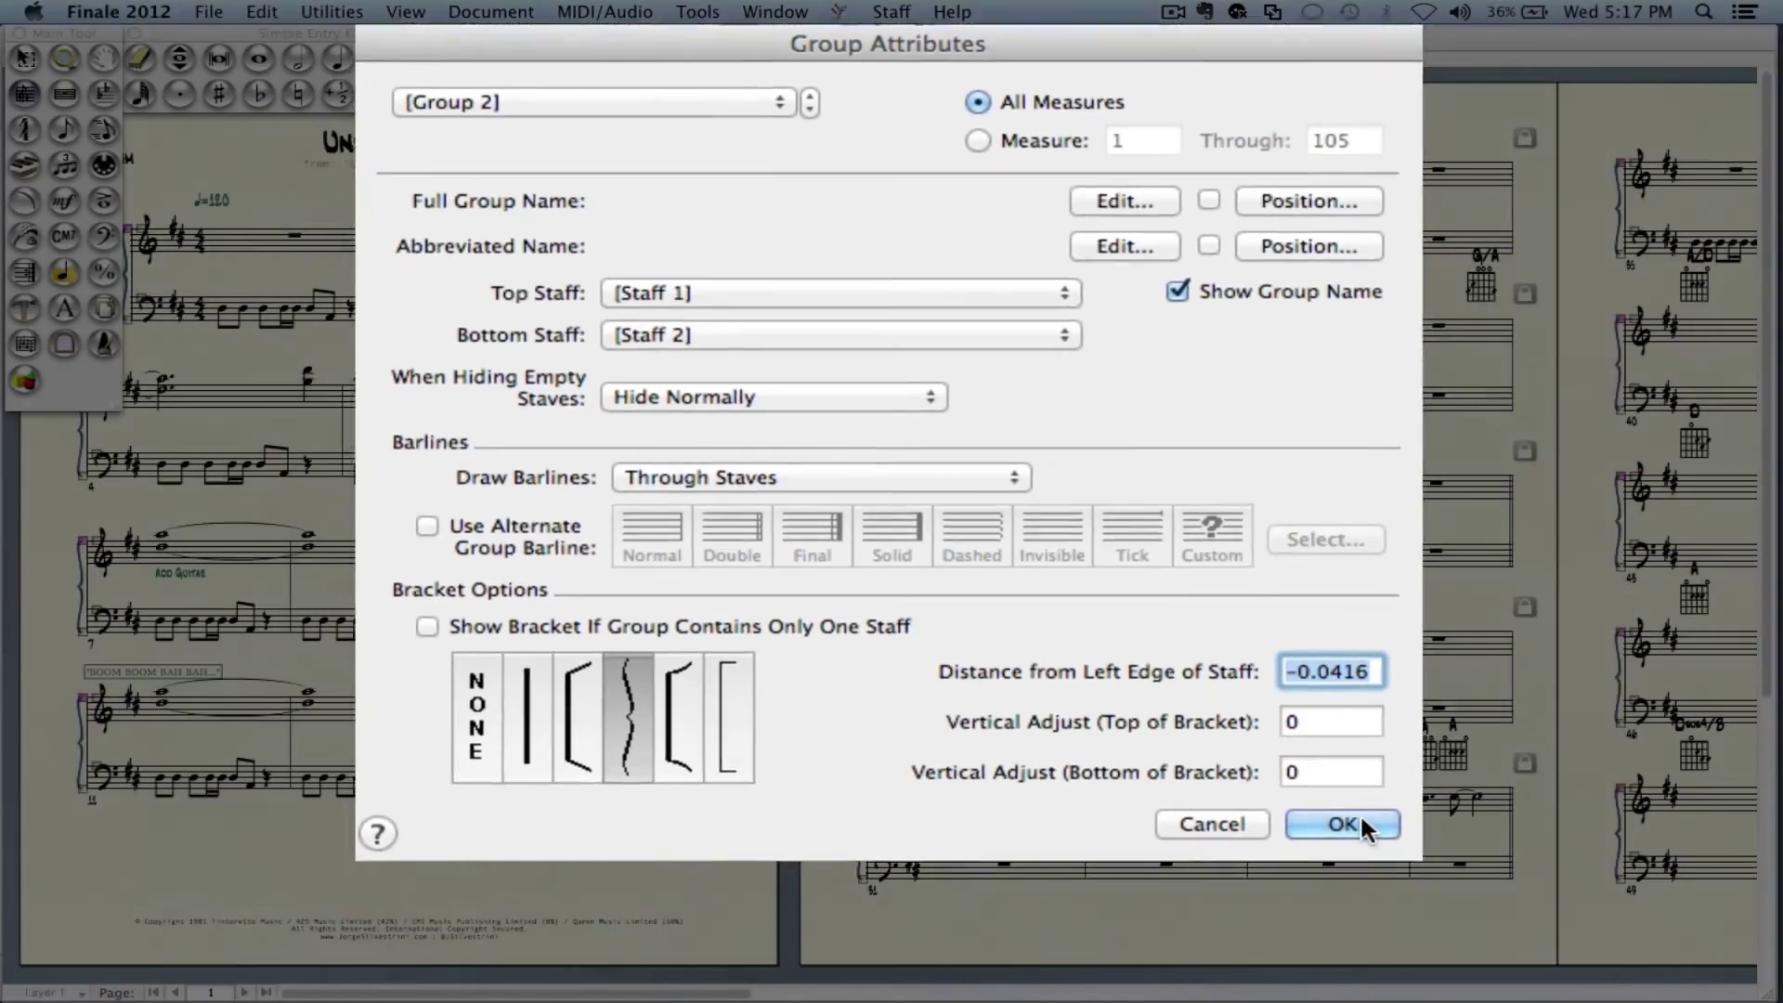
- Confirm the group change and hide the empty bass staff at measure 15
left_click(1190, 697)
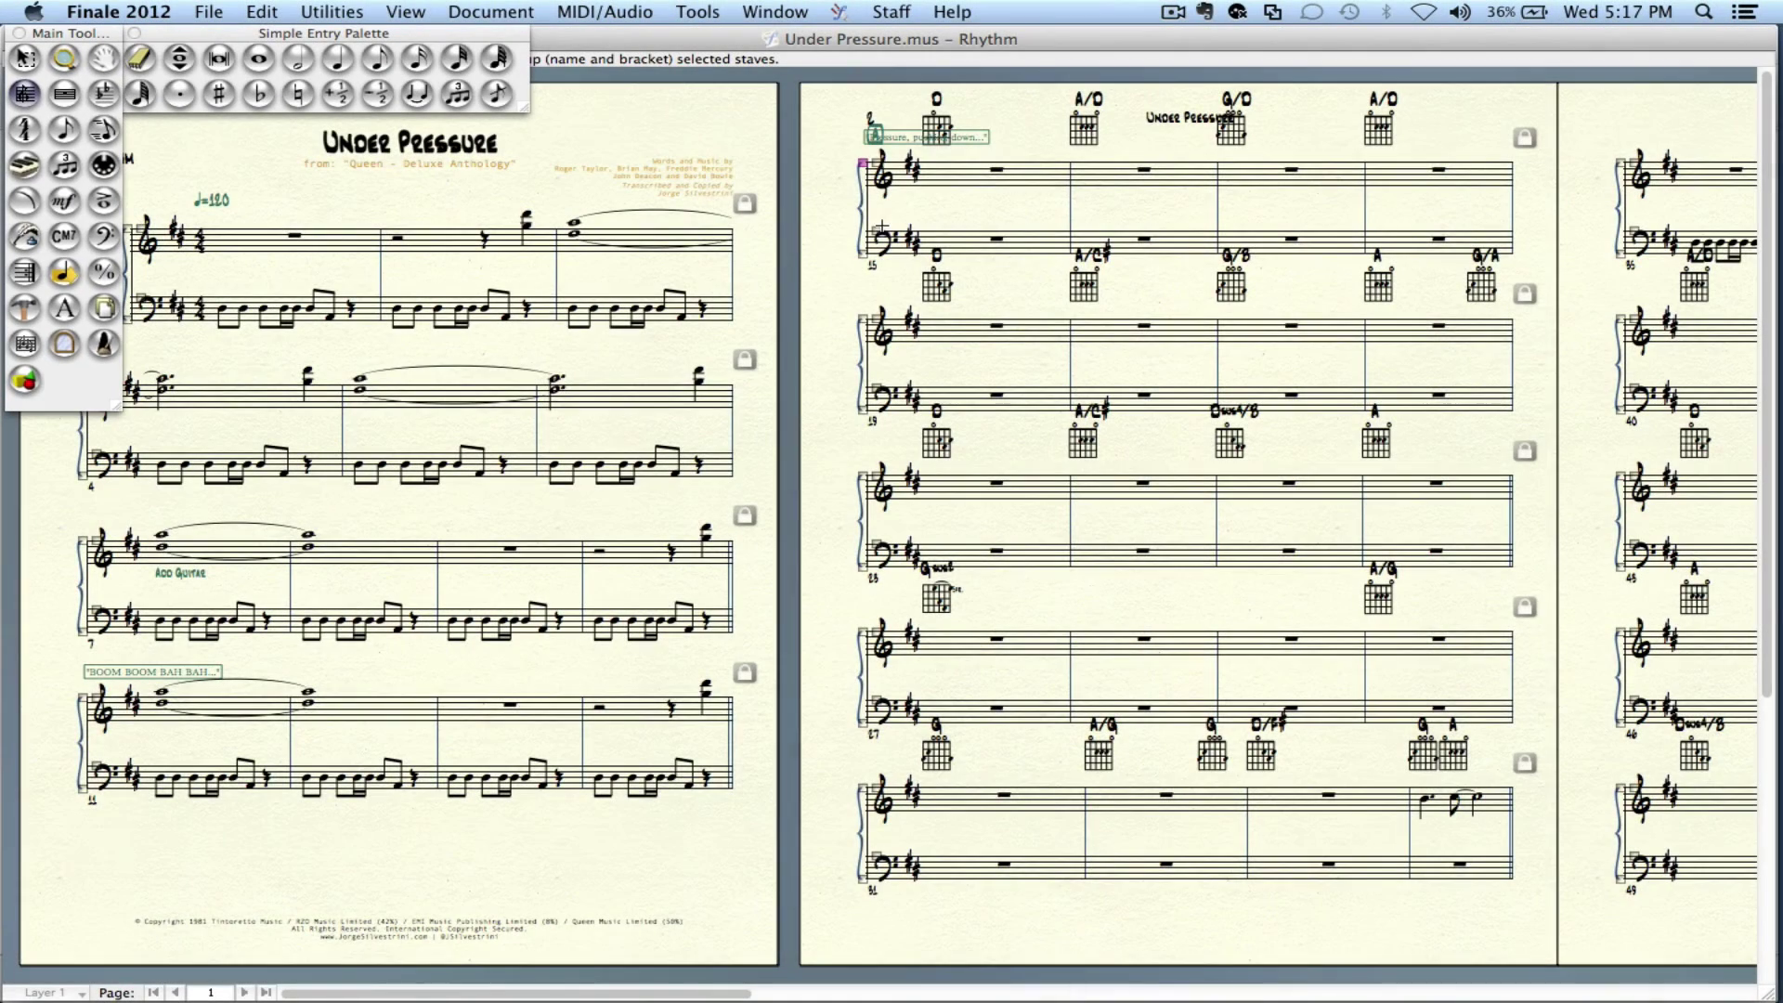
left_click(876, 232)
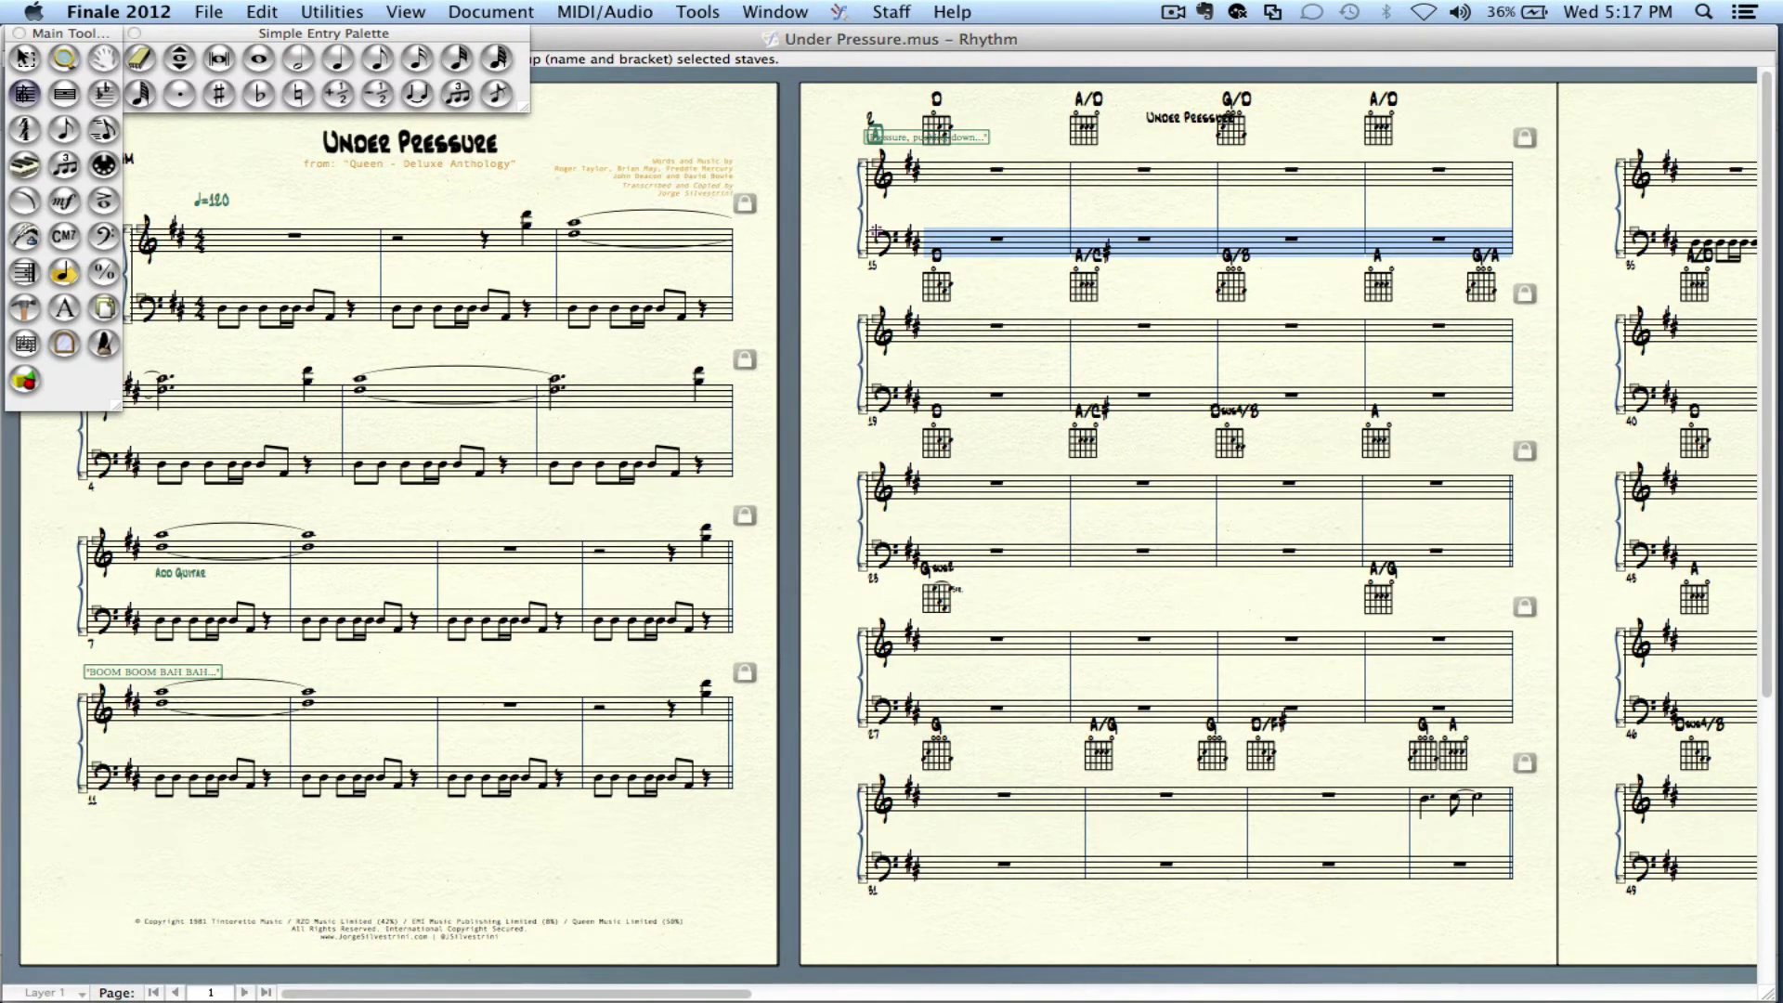
right_click(876, 232)
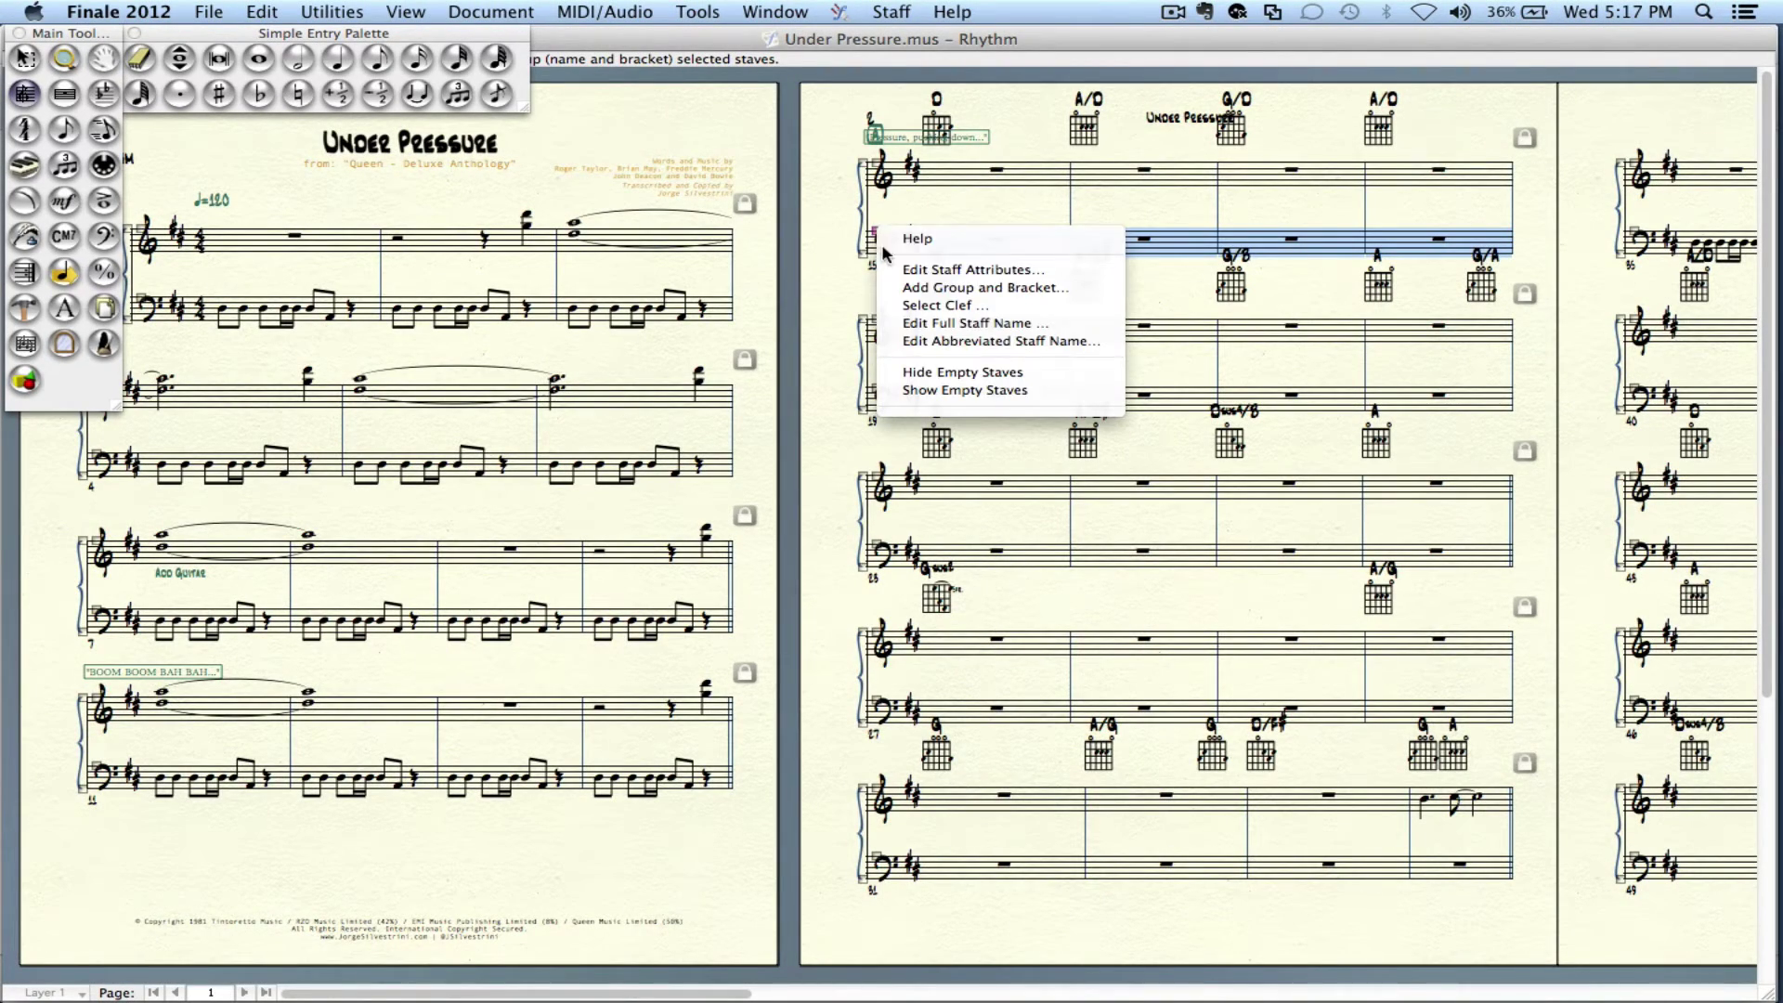
left_click(917, 373)
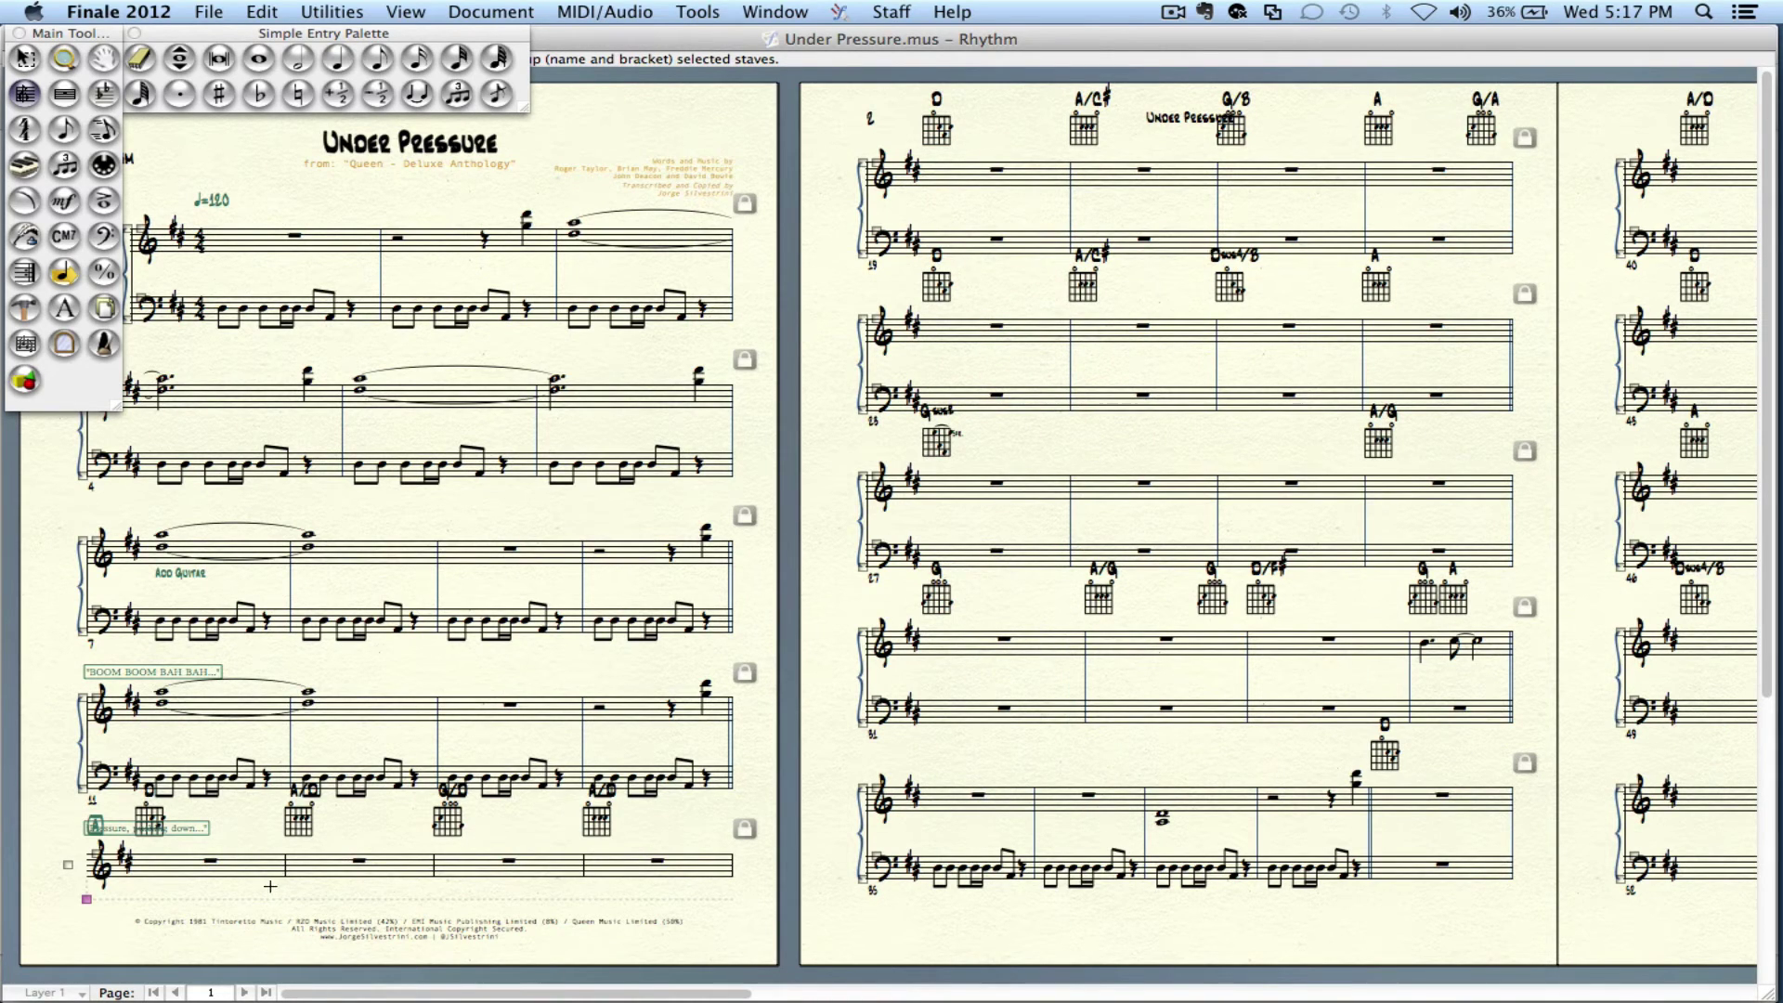
- Hide the empty bass staves from measures 19–22 through measure 31
left_click(873, 230)
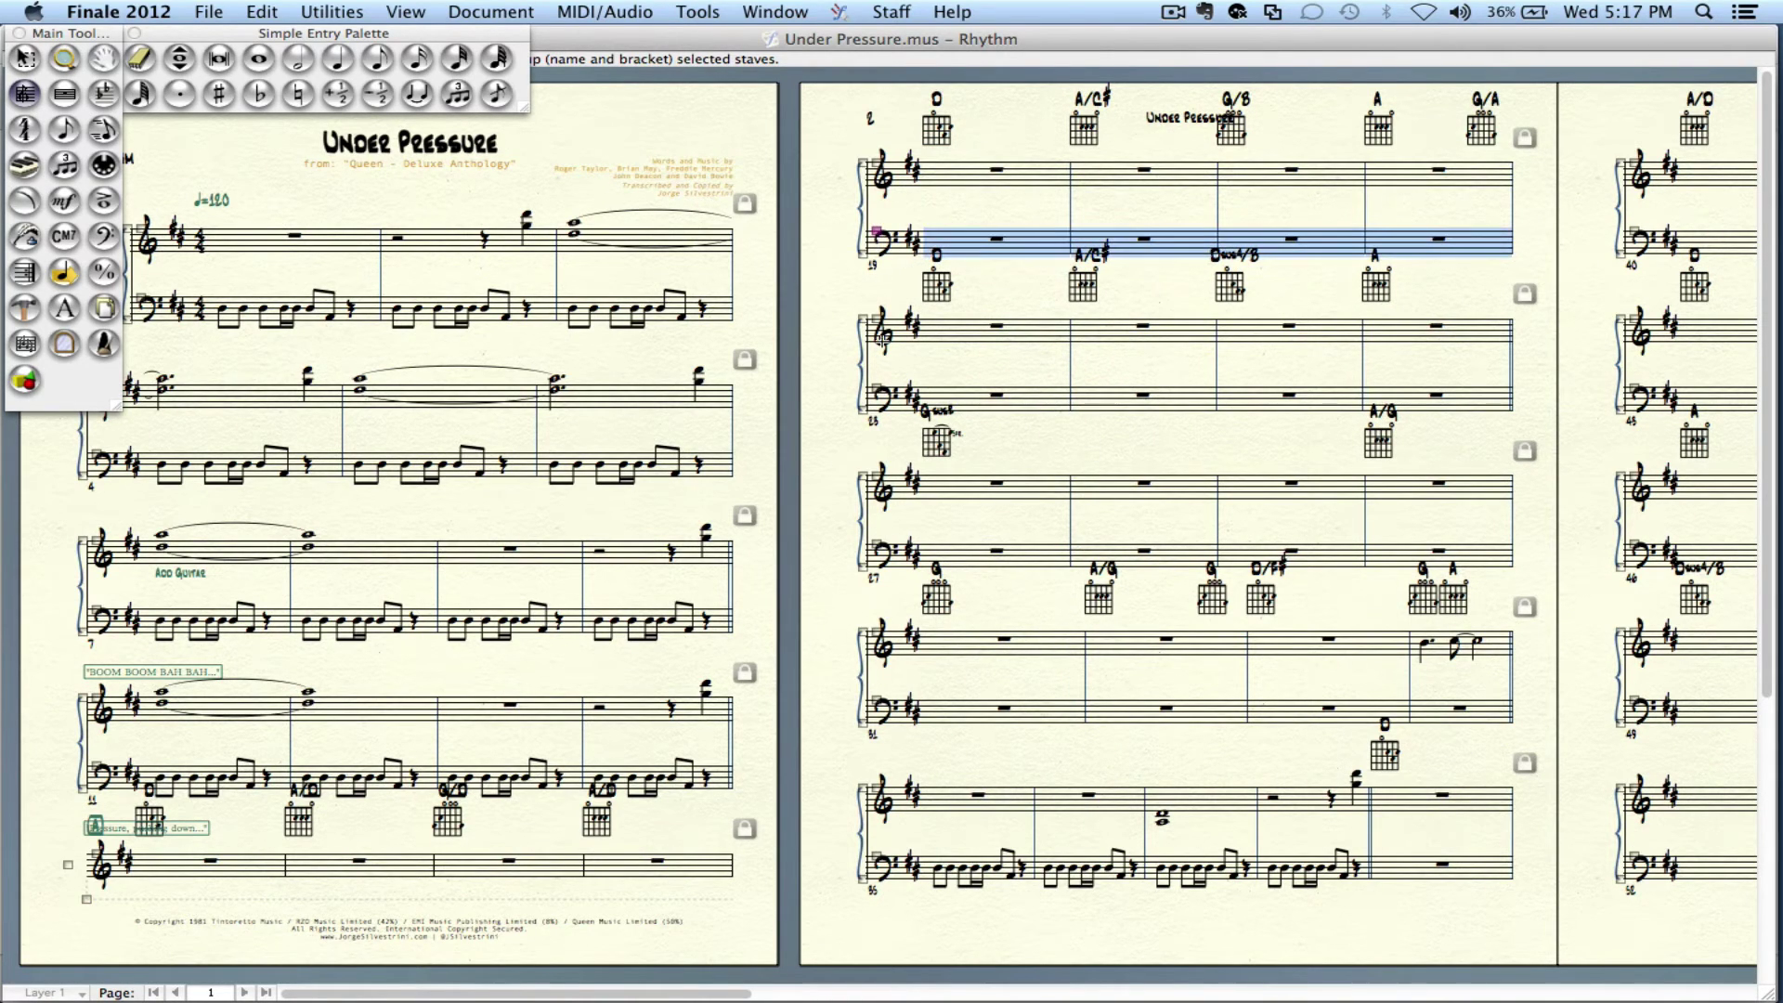
left_click(876, 698, "shift")
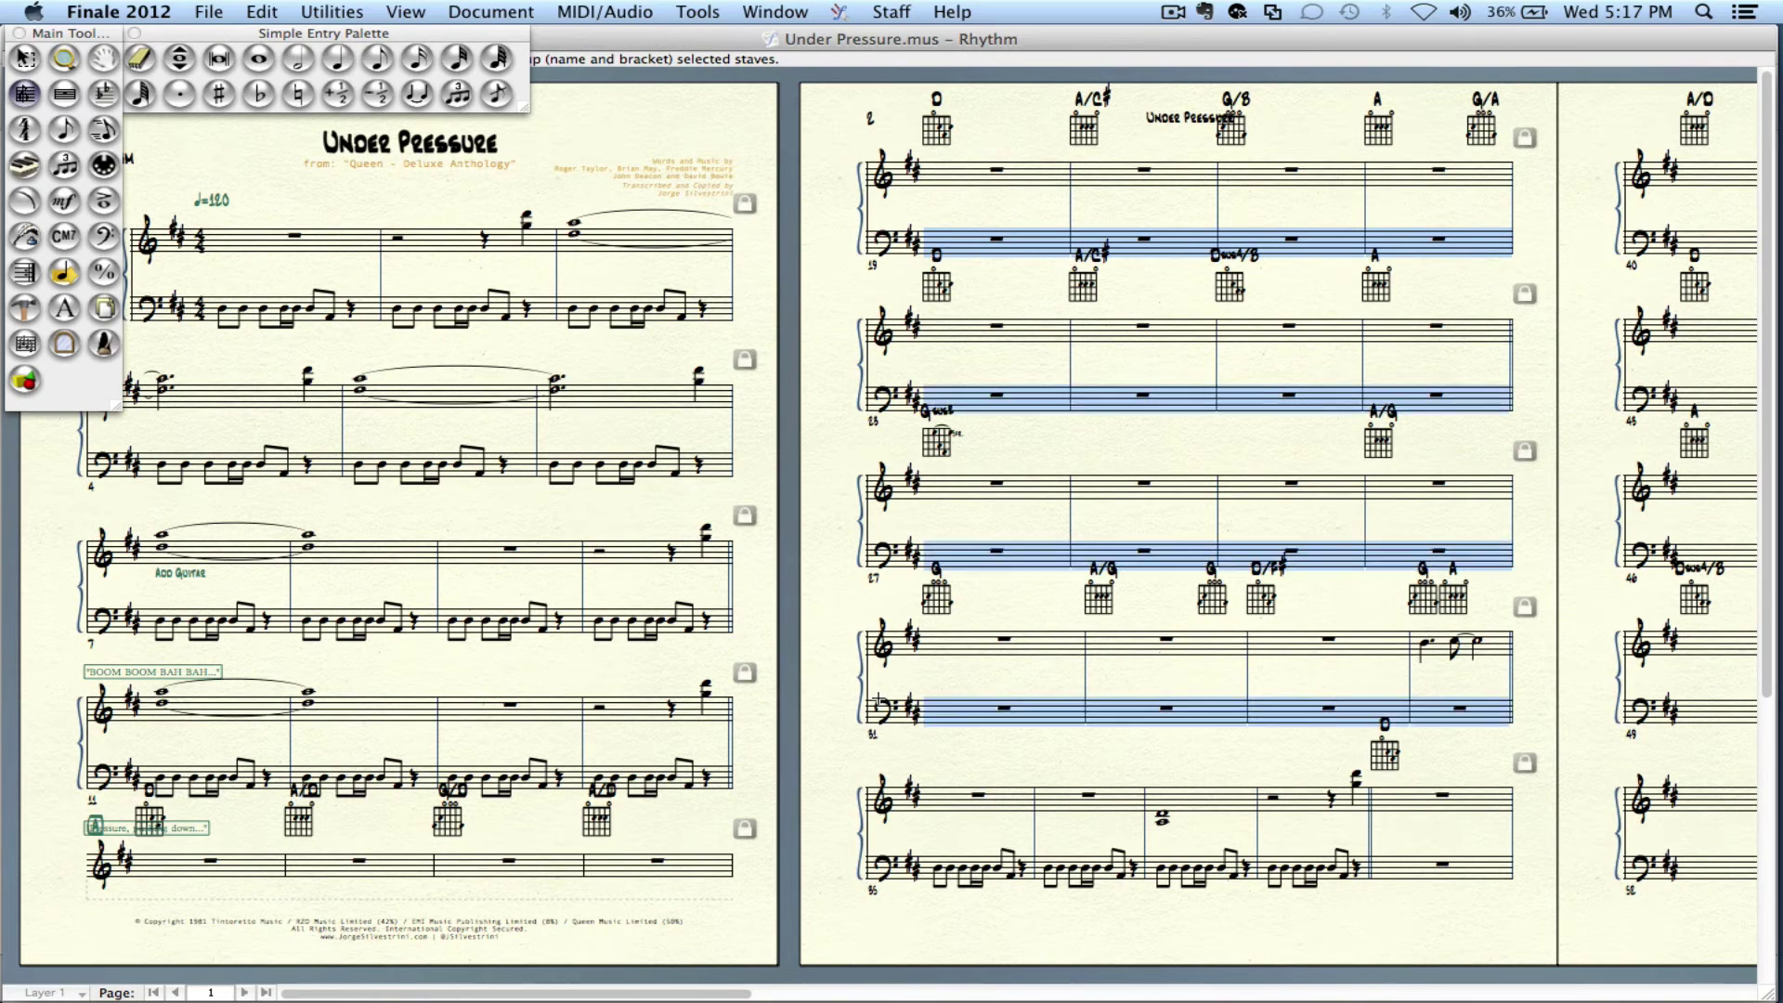
right_click(877, 698)
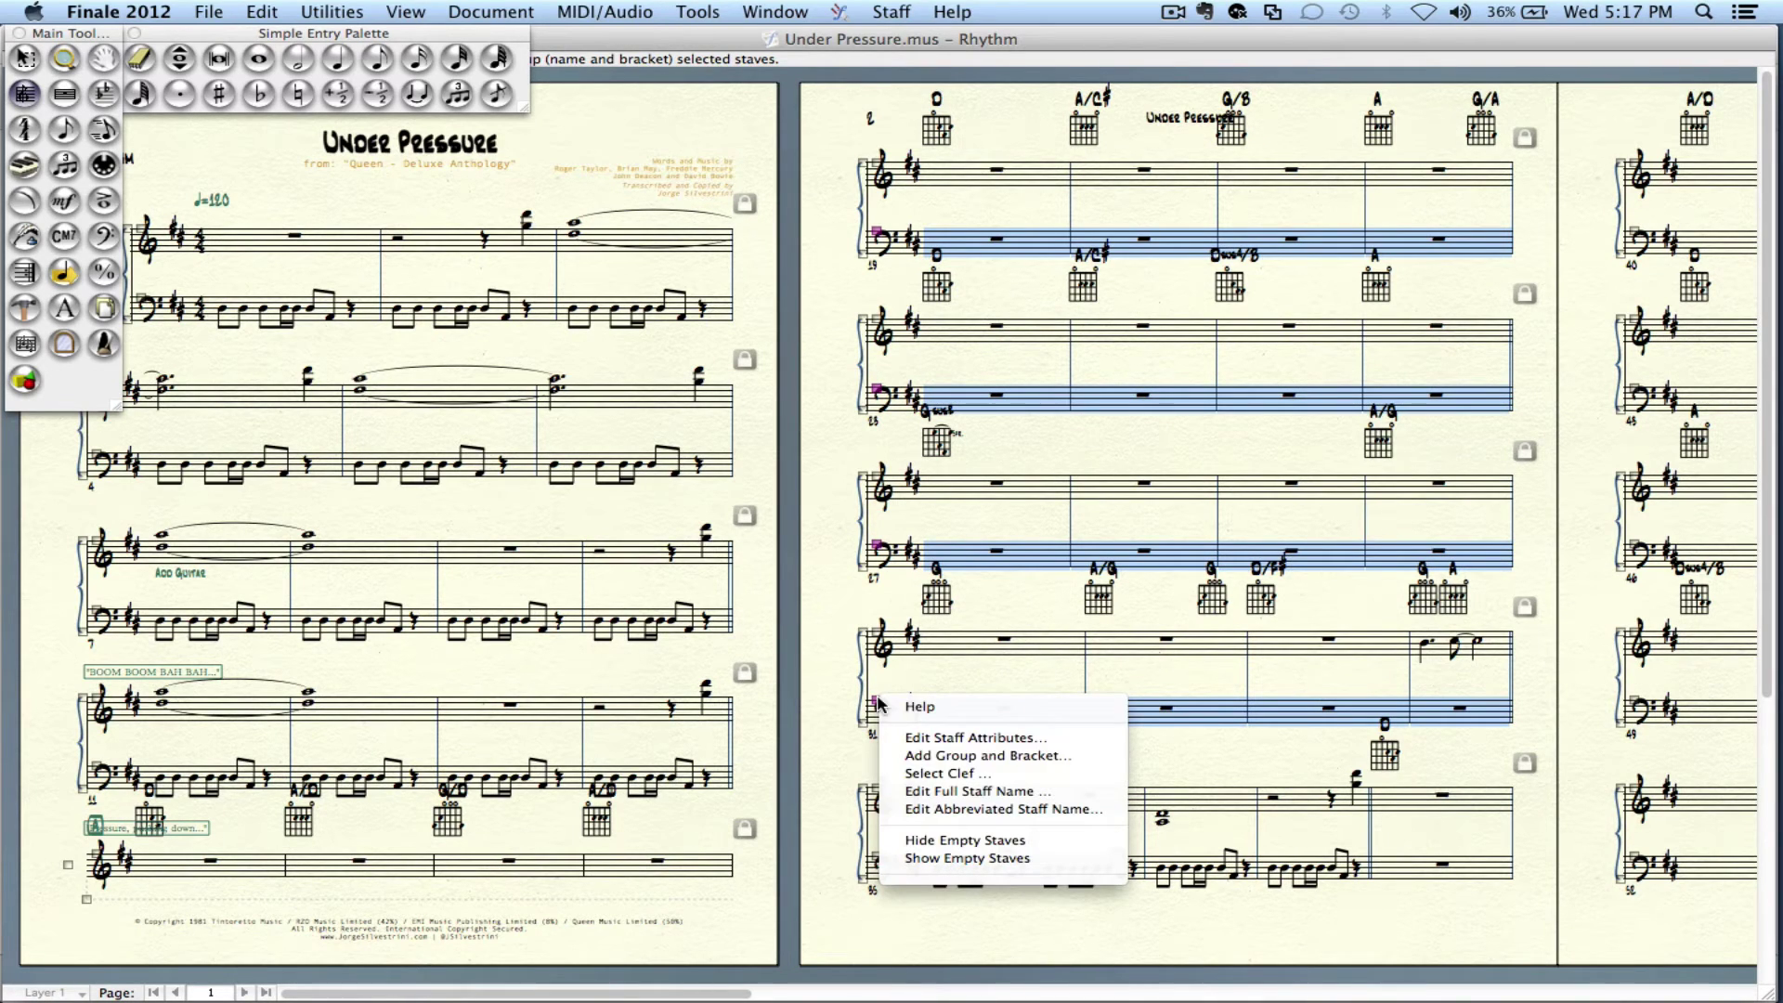
left_click(920, 840)
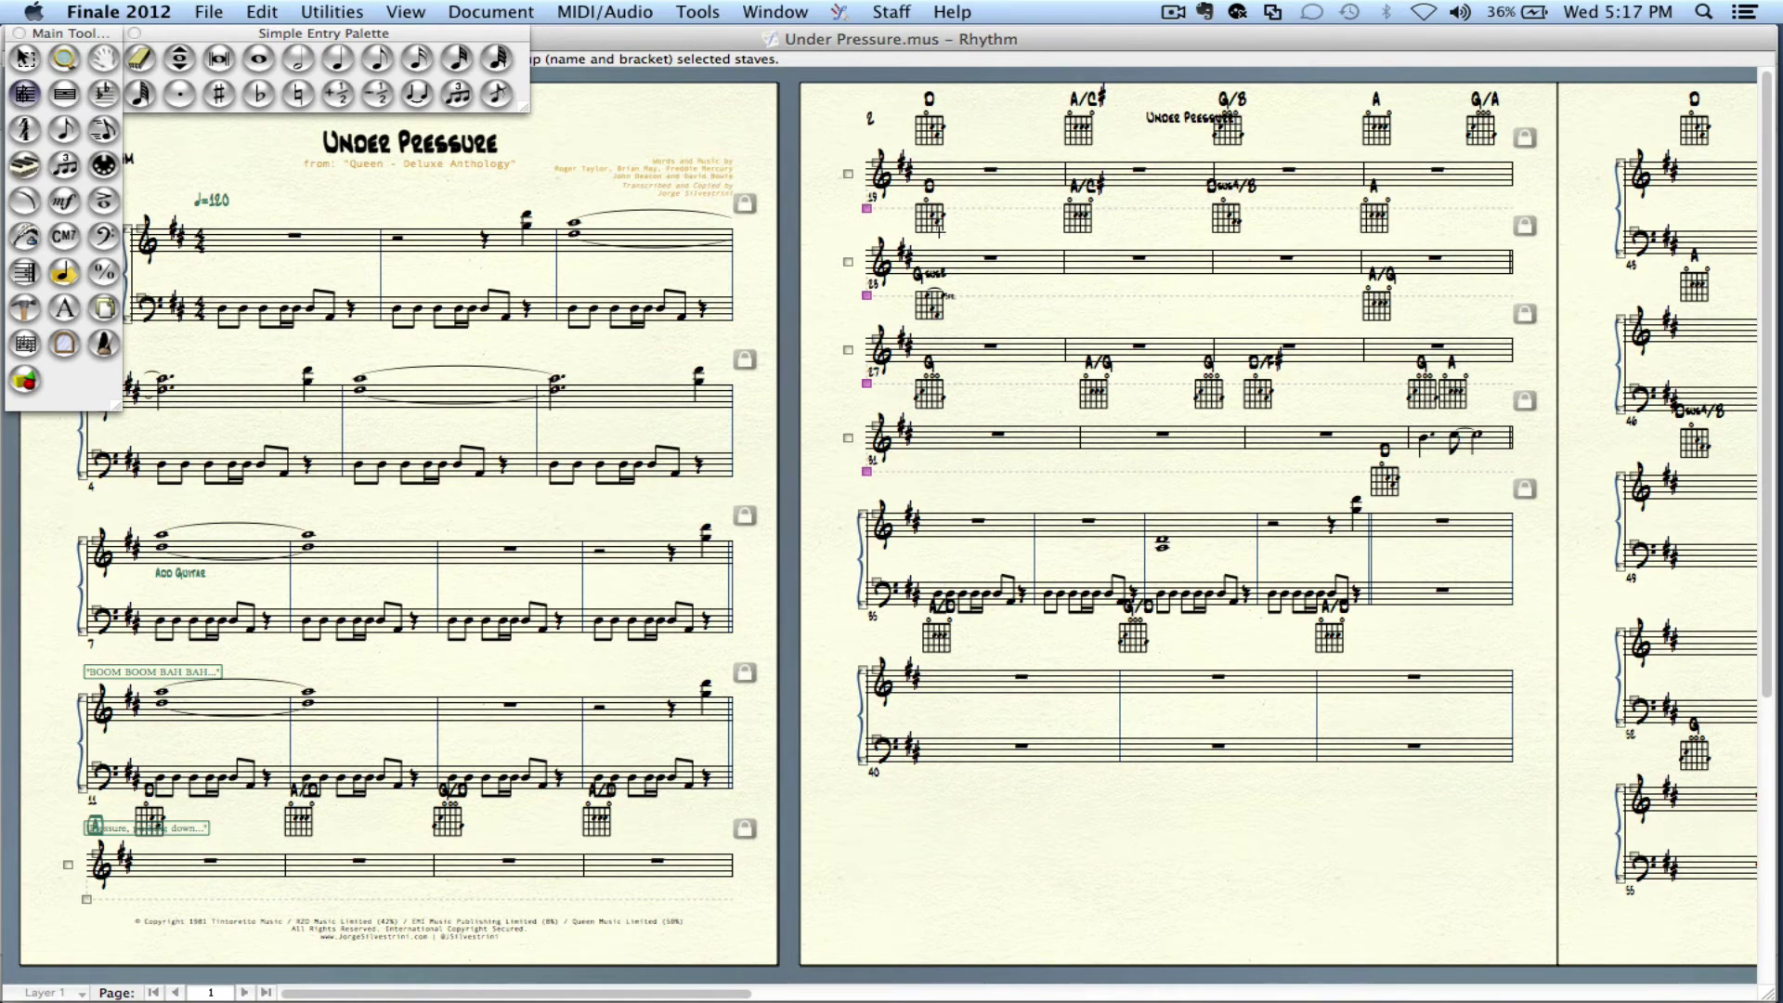
key("Escape")
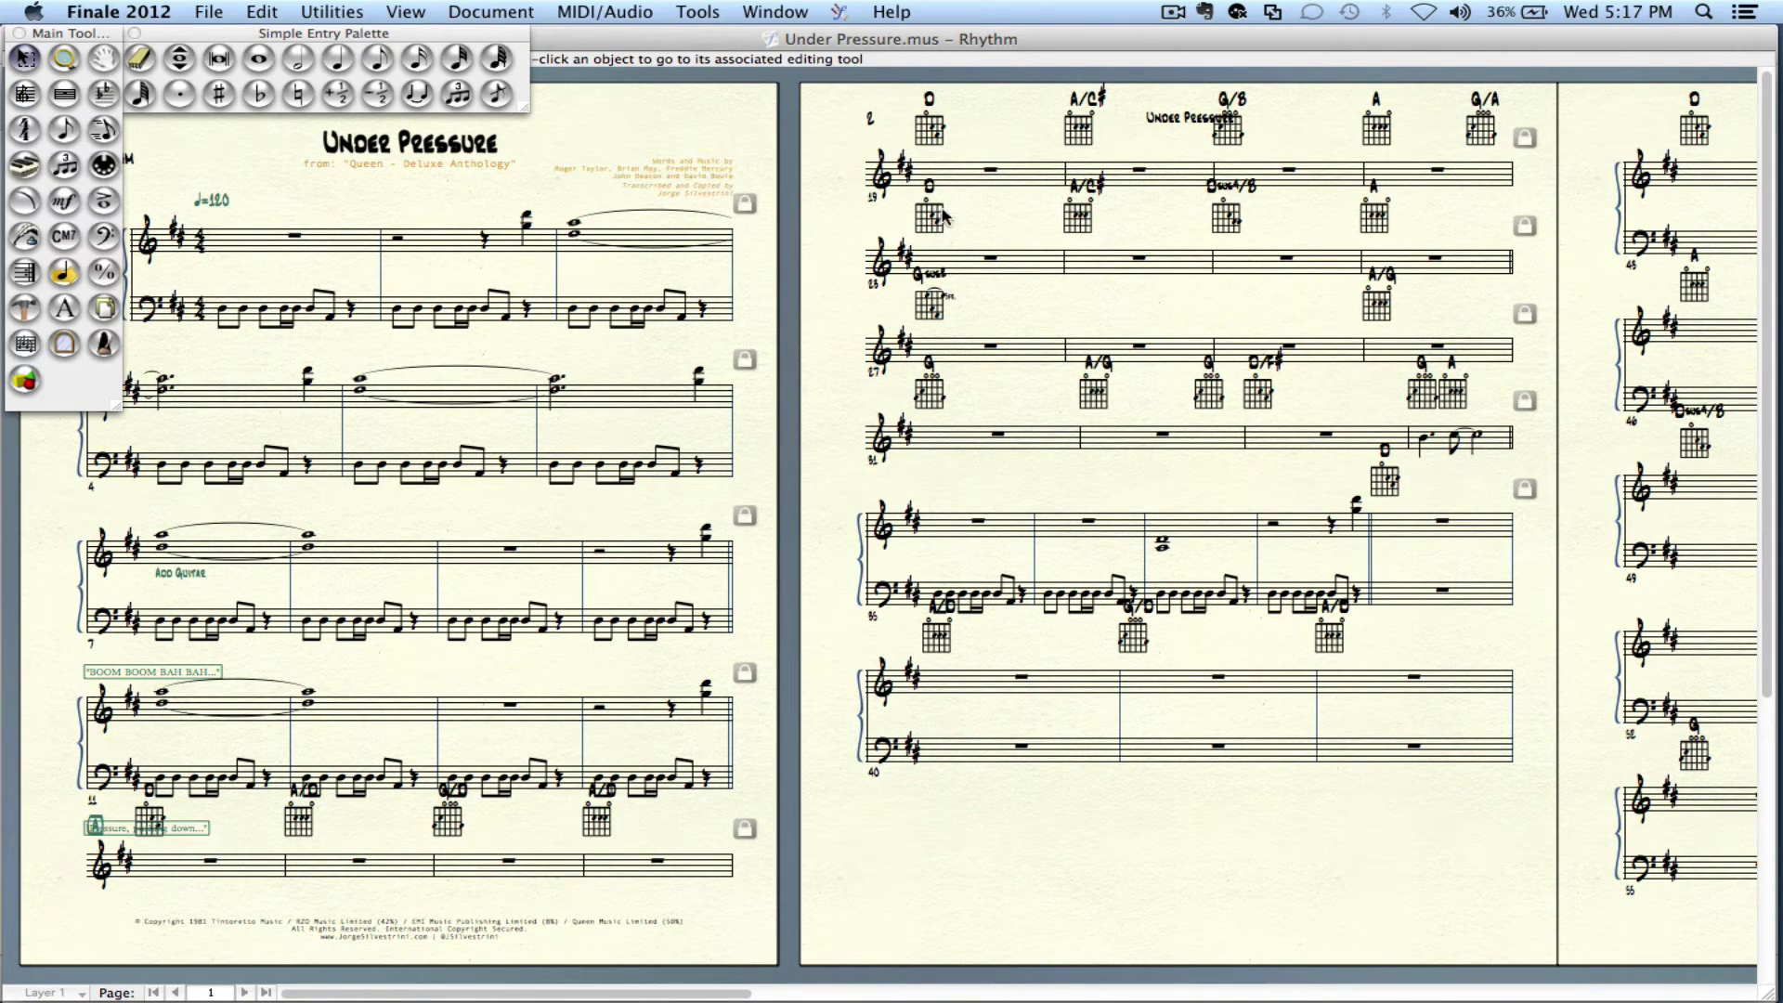